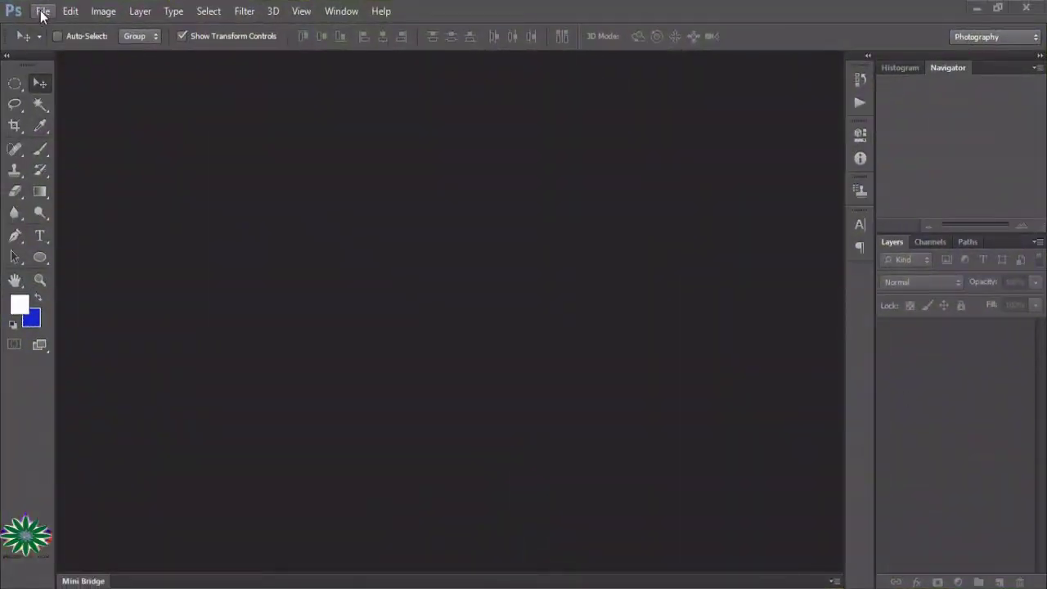
Open mango-2562592_1920.jpg from the Desktop.
click(41, 12)
click(67, 44)
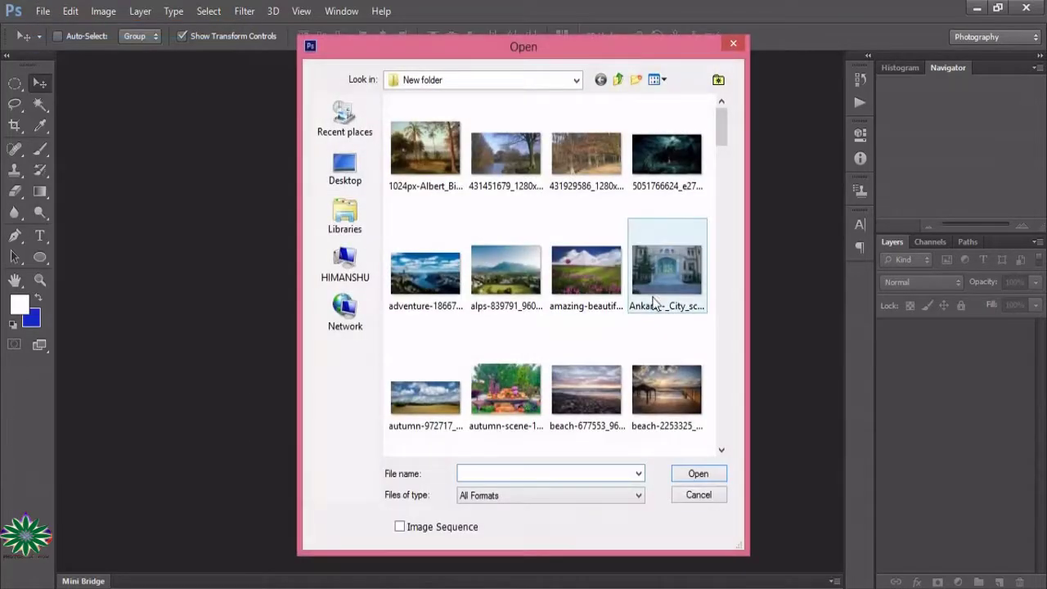
click(345, 167)
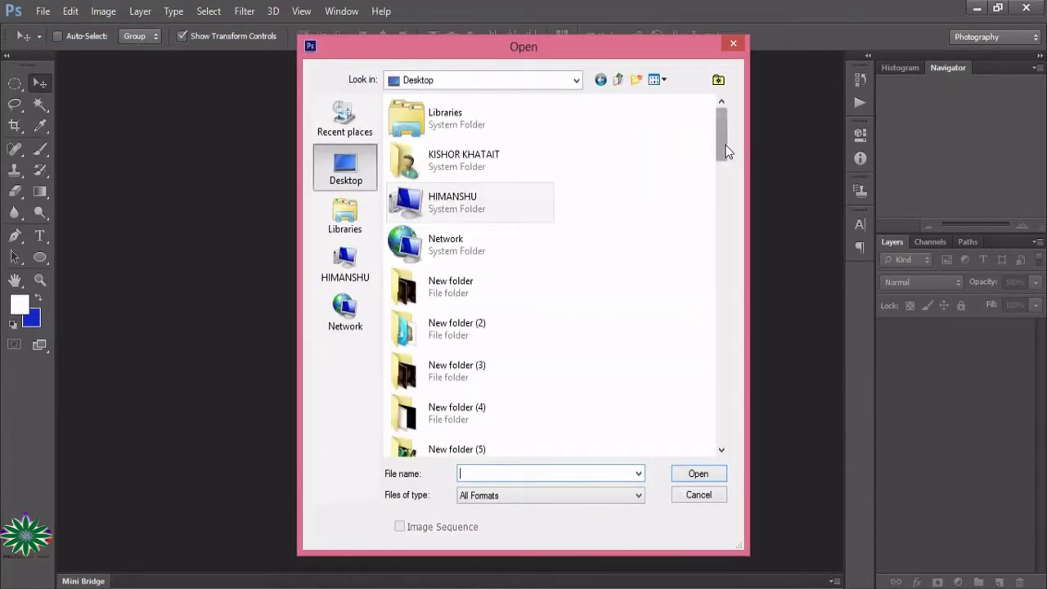
drag(723, 152, 756, 361)
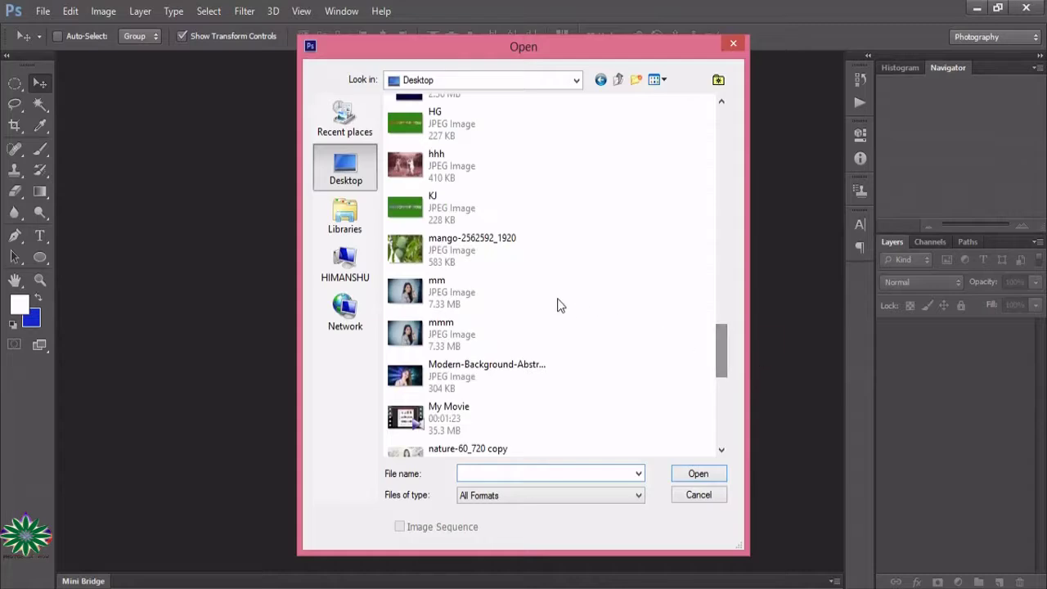
double_click(537, 260)
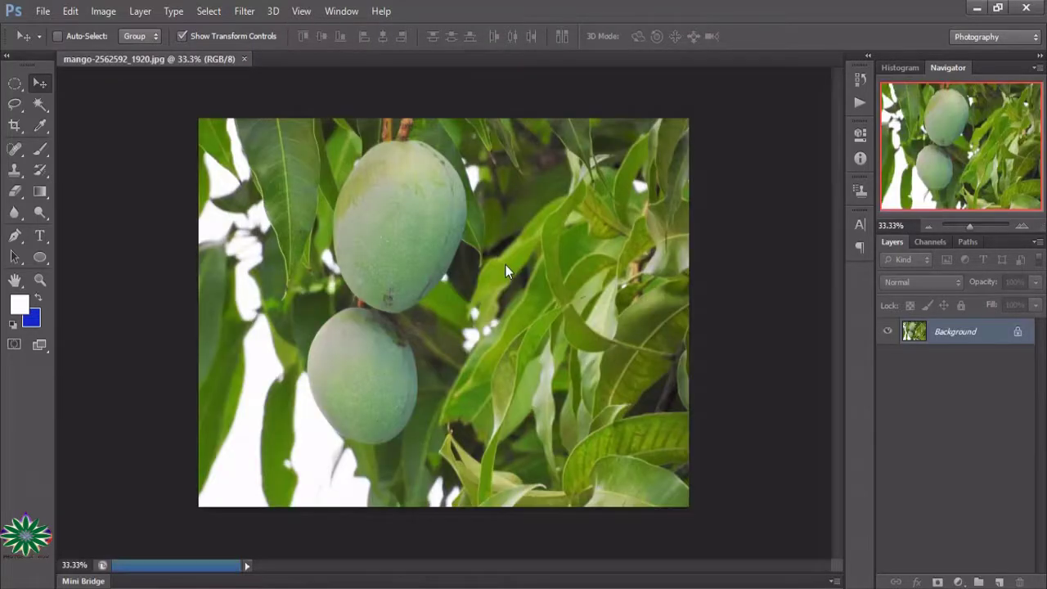
Zoom the mango photo to 50% and add an empty Layer 1 above Background.
click(39, 279)
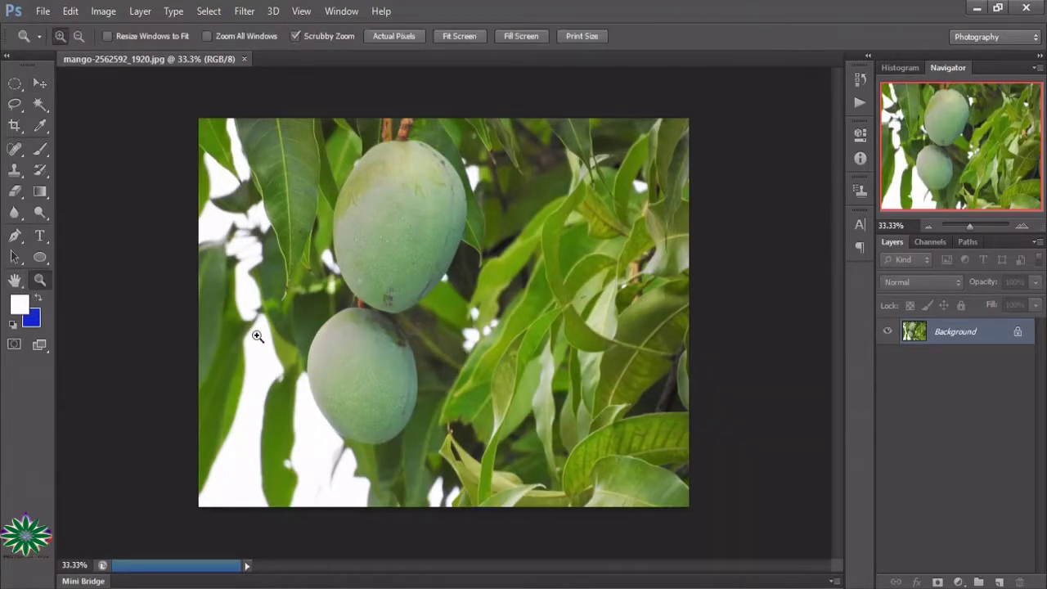
drag(334, 346, 420, 343)
scroll(420, 341, up, 2)
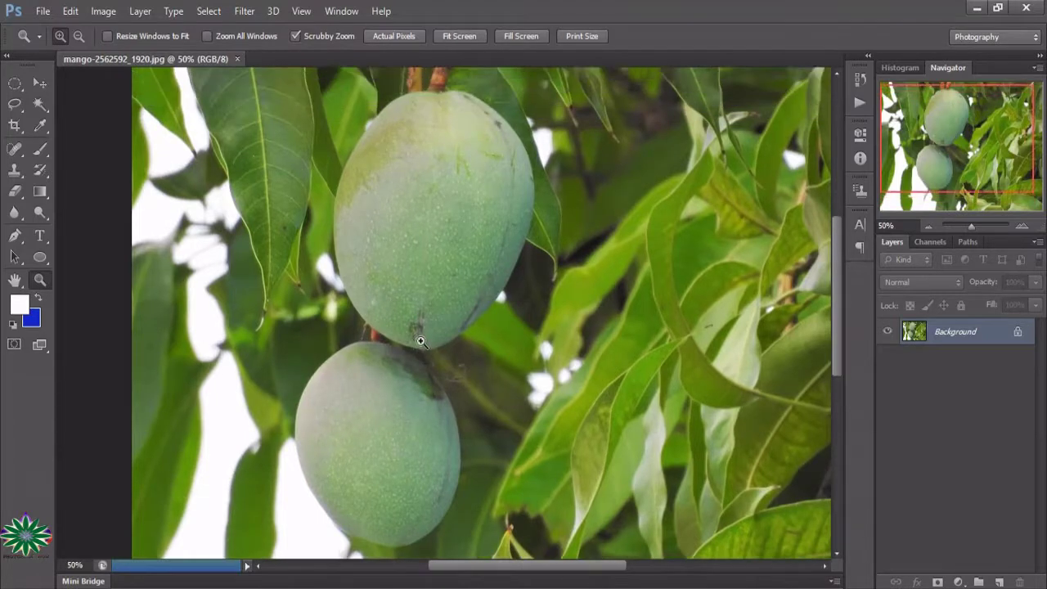
scroll(419, 341, up, 2)
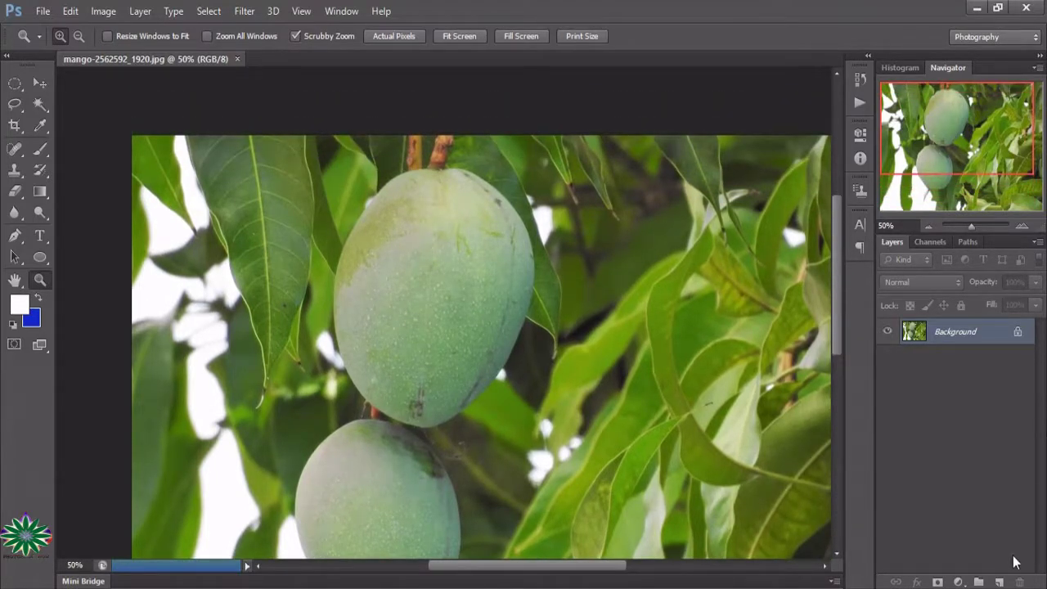
click(1000, 582)
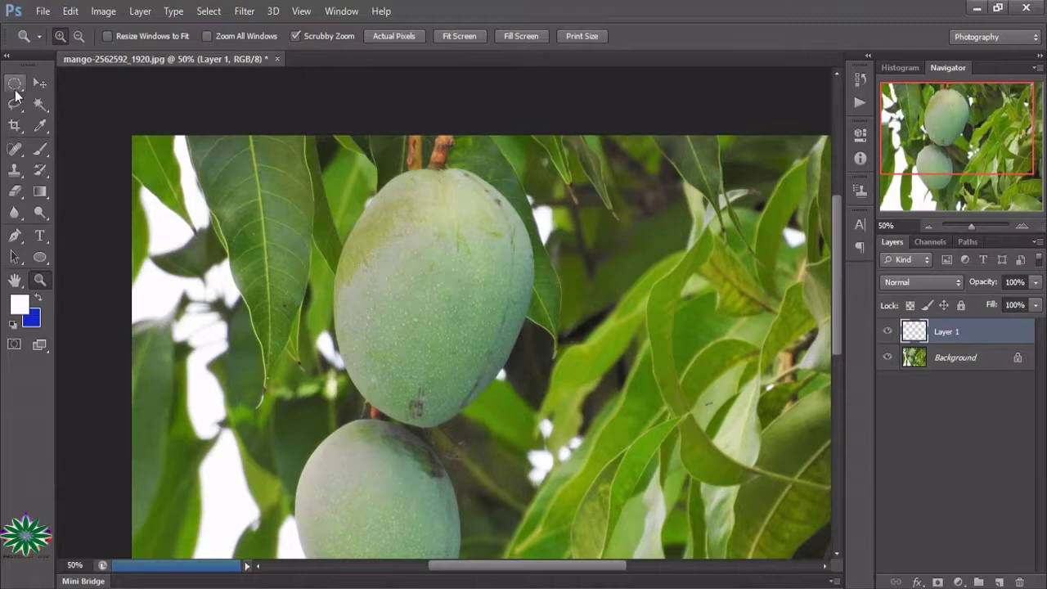
Draw an elliptical selection about 0.6 cm across on the upper-left leaf.
click(15, 84)
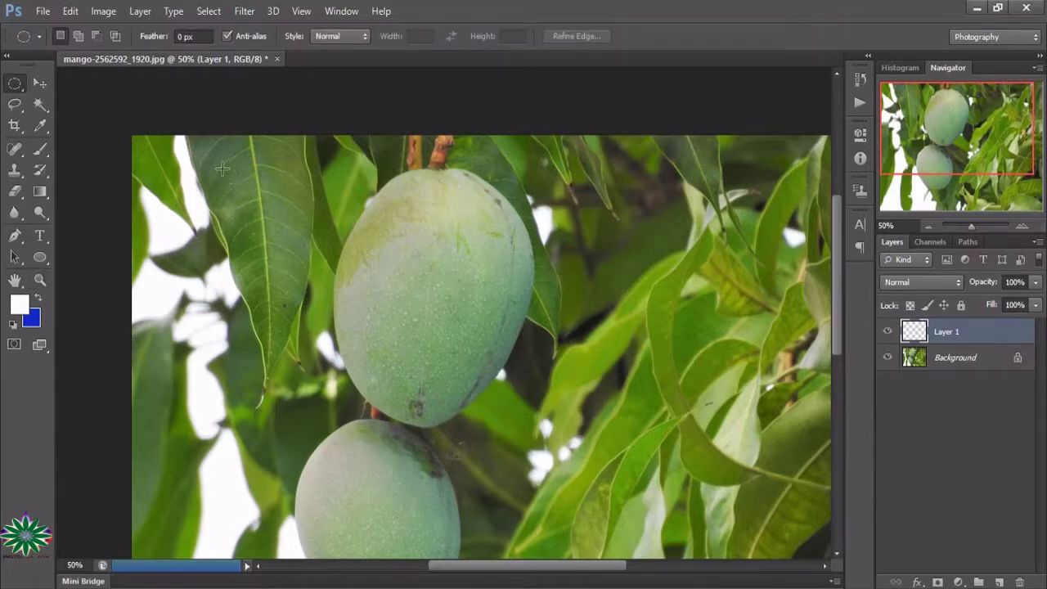
drag(218, 163, 241, 193)
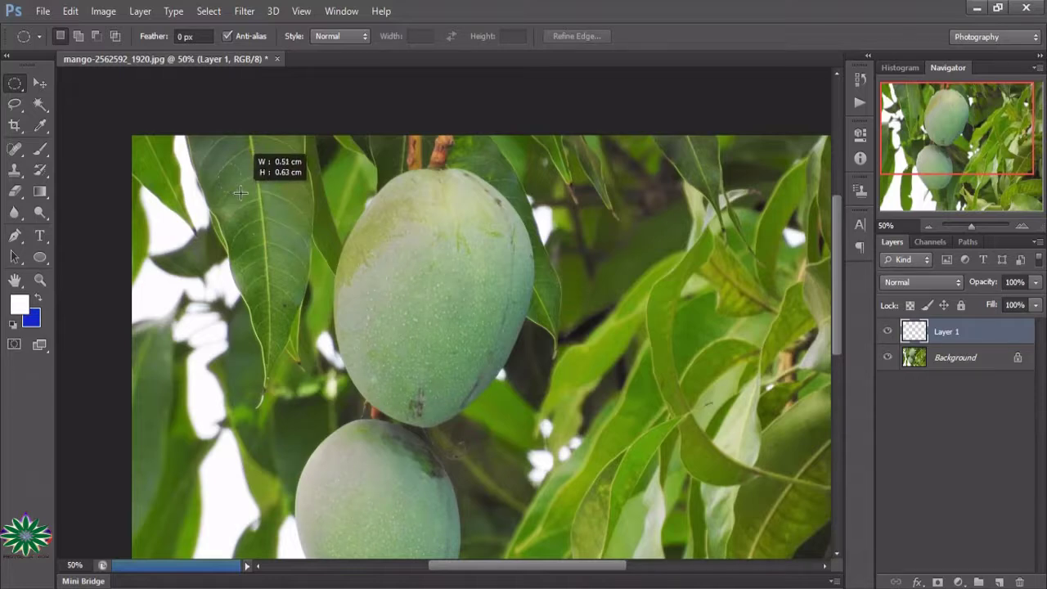
drag(241, 192, 245, 193)
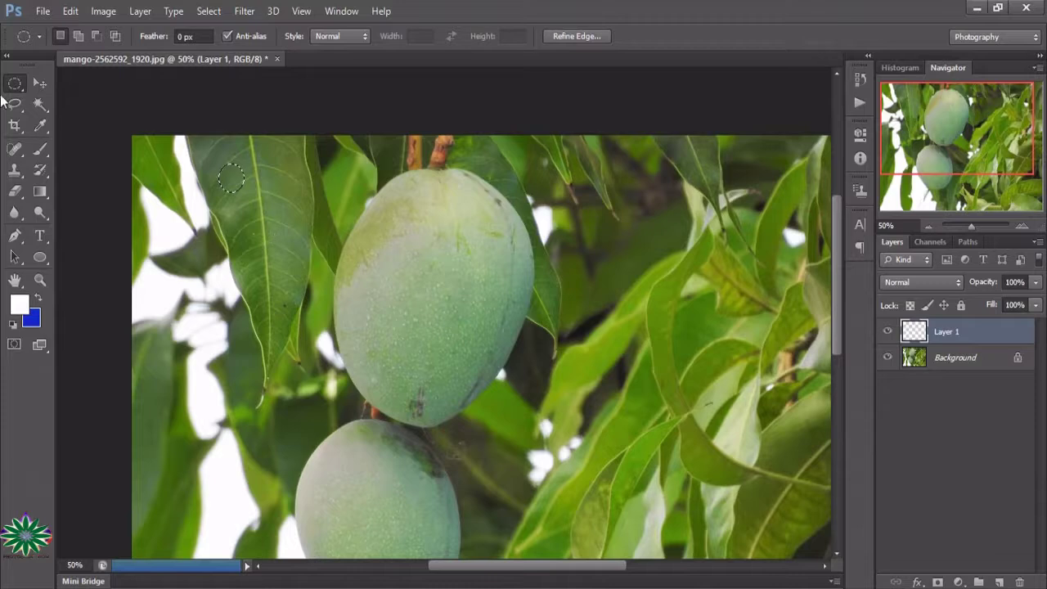
click(41, 192)
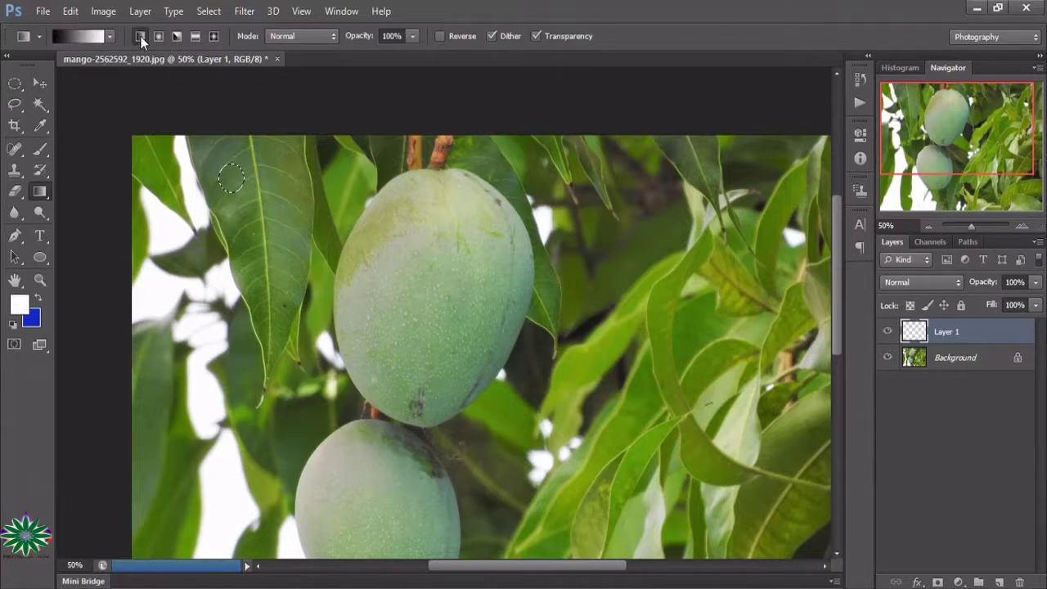
Fill the circular selection with the black-to-white gradient preset, light to dark.
click(109, 37)
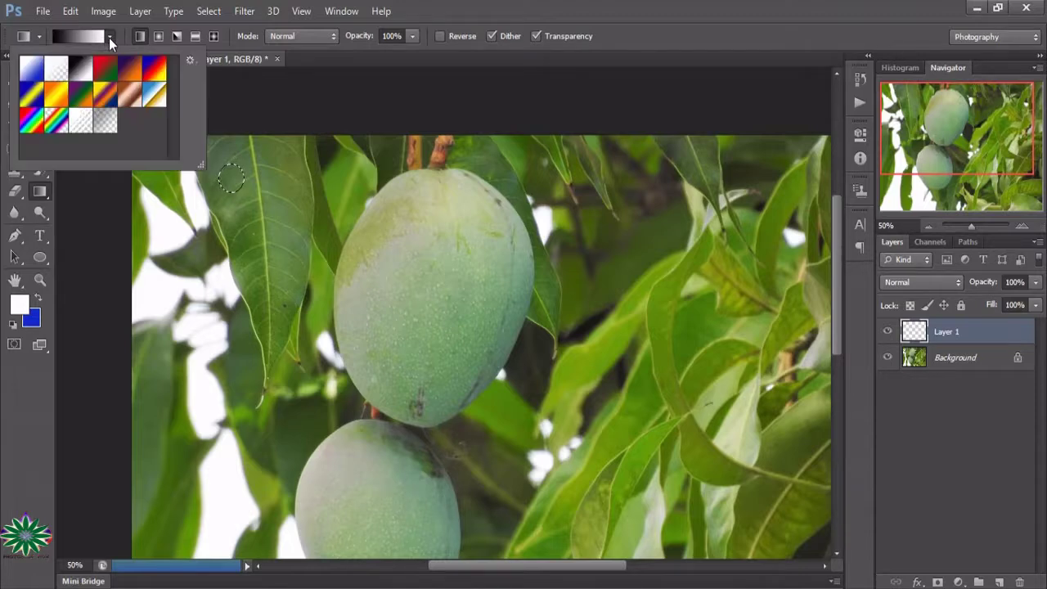
double_click(85, 78)
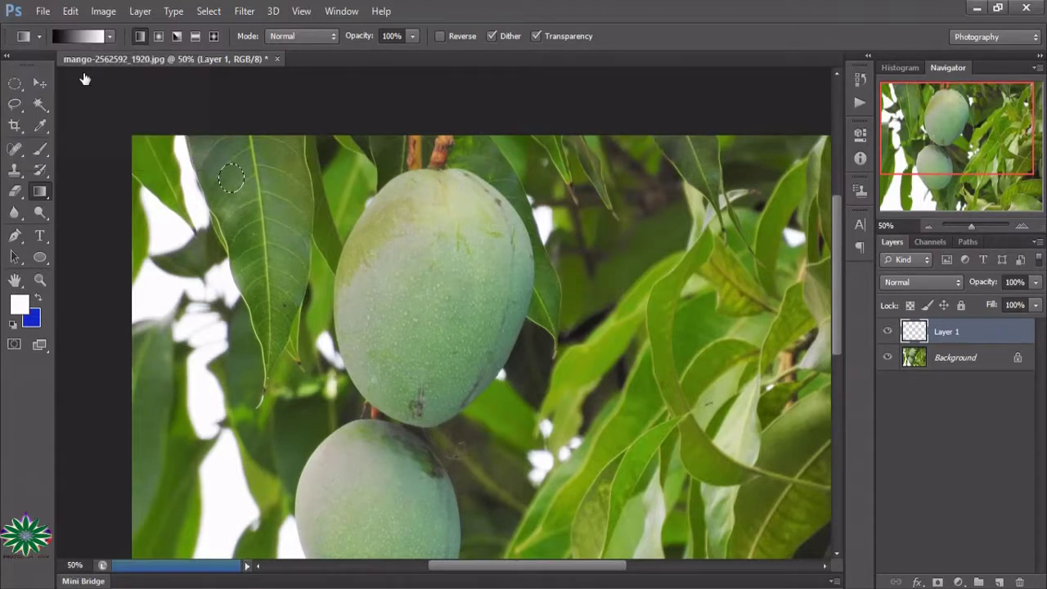
click(43, 86)
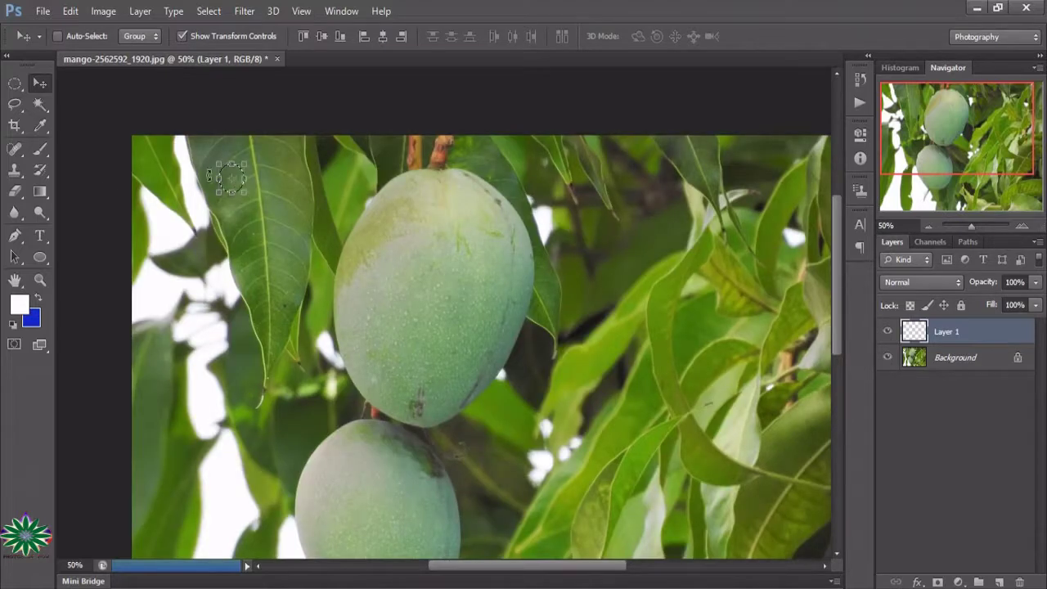
click(39, 193)
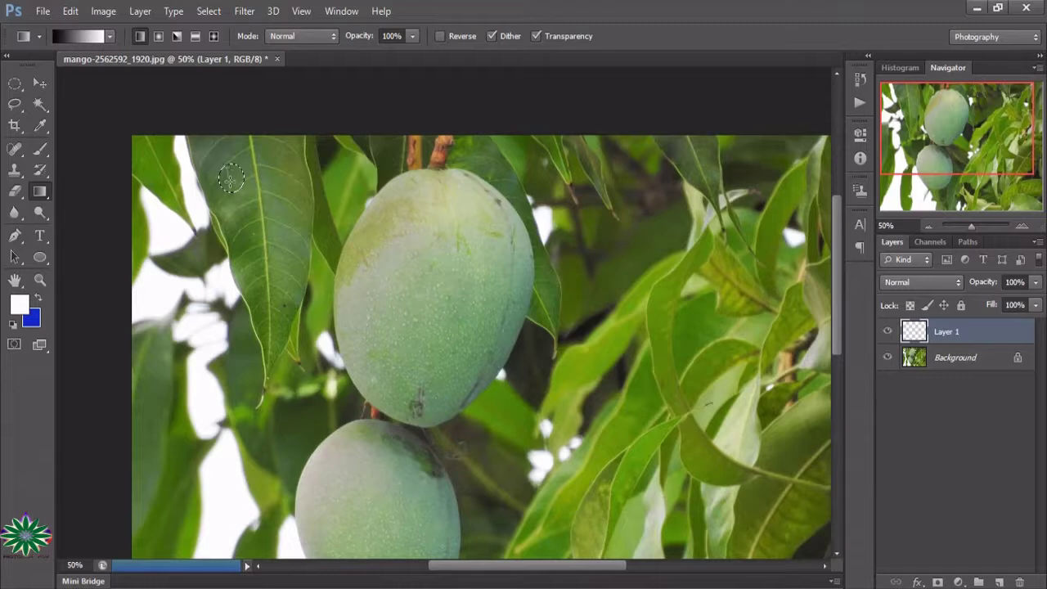
drag(234, 188, 244, 204)
Set Layer 1's blend mode to Overlay.
click(931, 280)
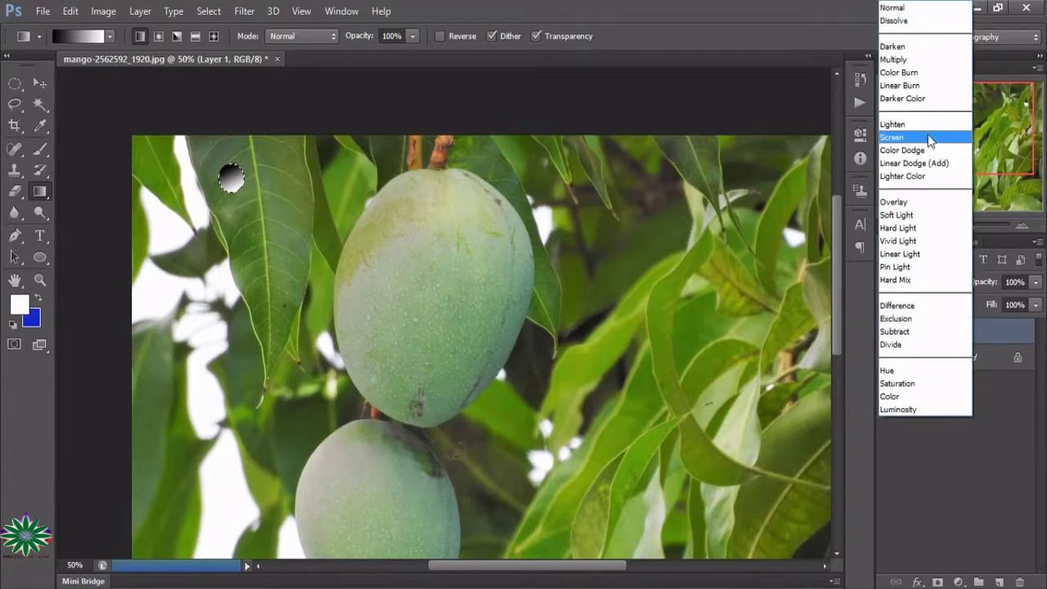
click(928, 203)
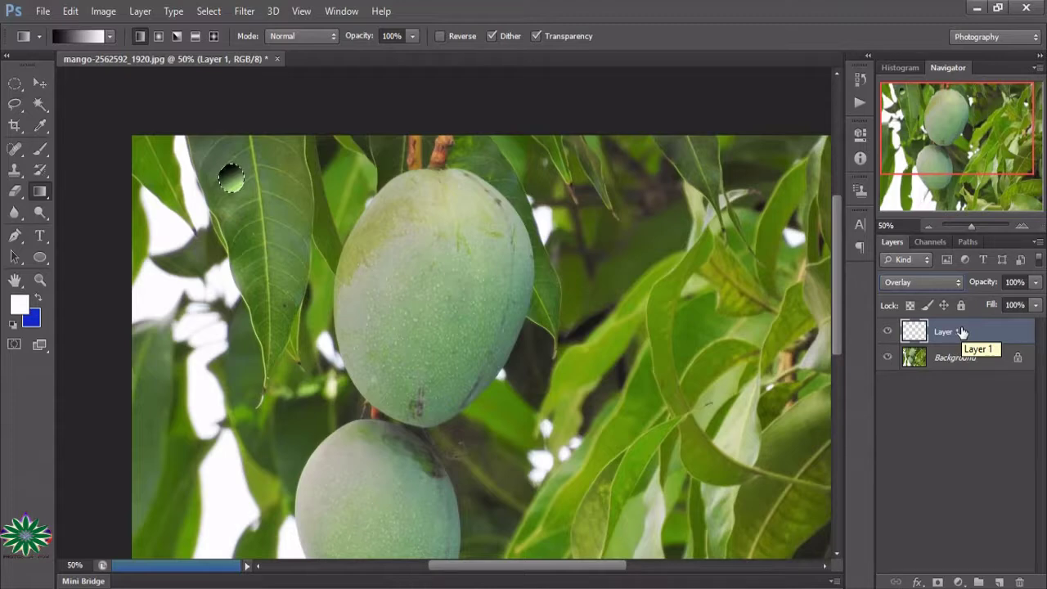
click(916, 582)
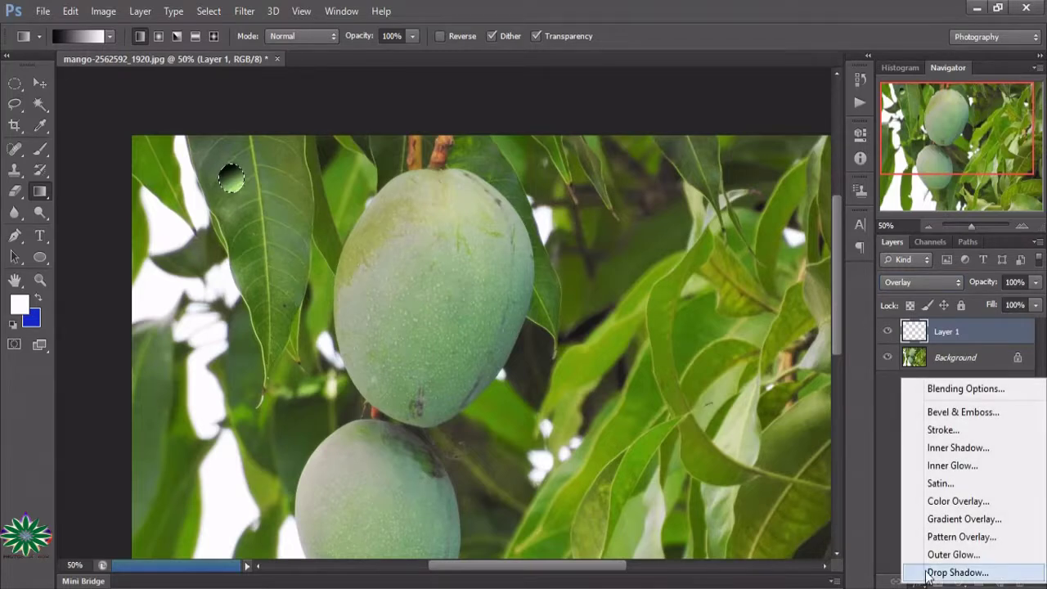
Add an Inner Shadow to Layer 1 using Linear Burn at 40% opacity.
click(948, 450)
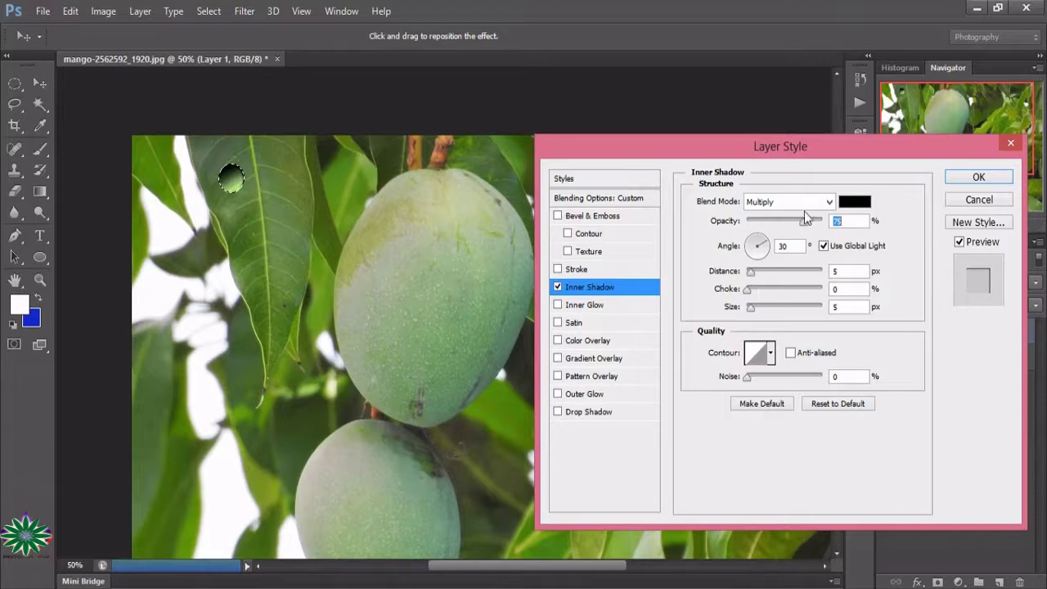
click(805, 204)
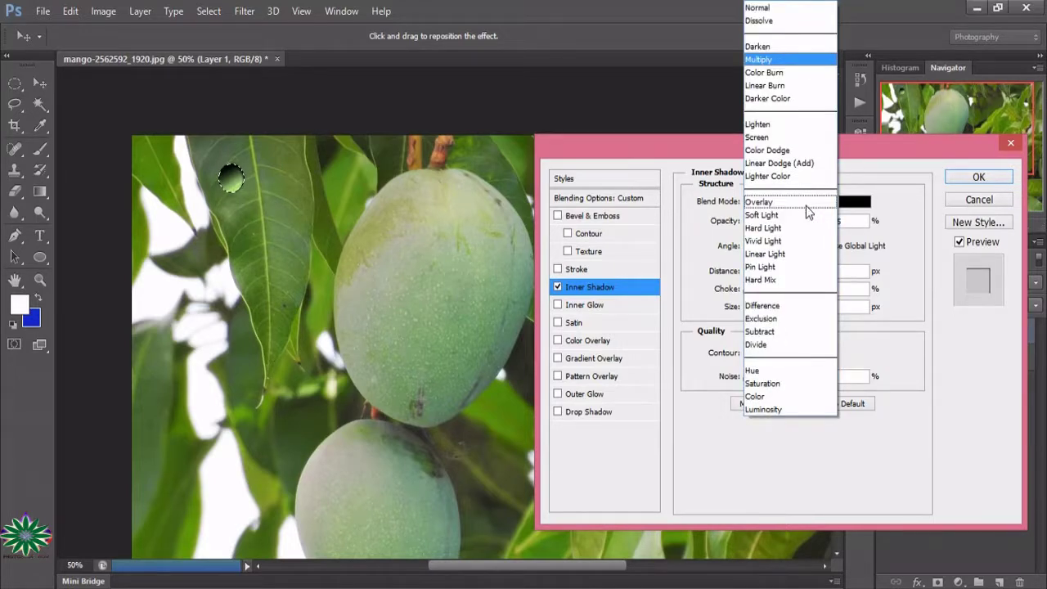
click(781, 87)
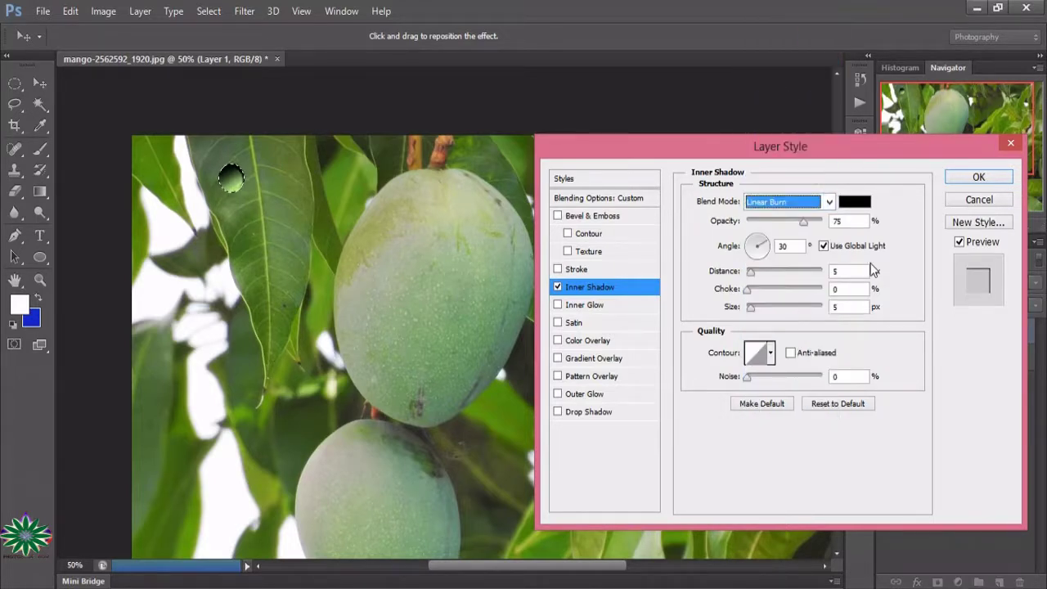
click(854, 221)
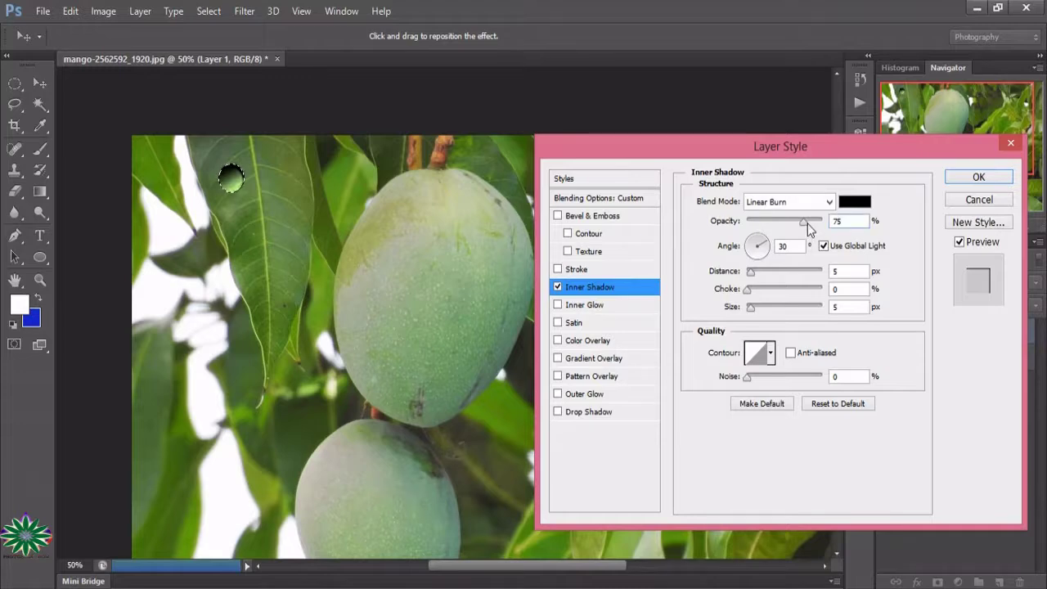
drag(807, 220, 777, 217)
Give the inner shadow its own 120° angle and 2 px distance, and apply it.
drag(768, 247, 764, 254)
click(764, 256)
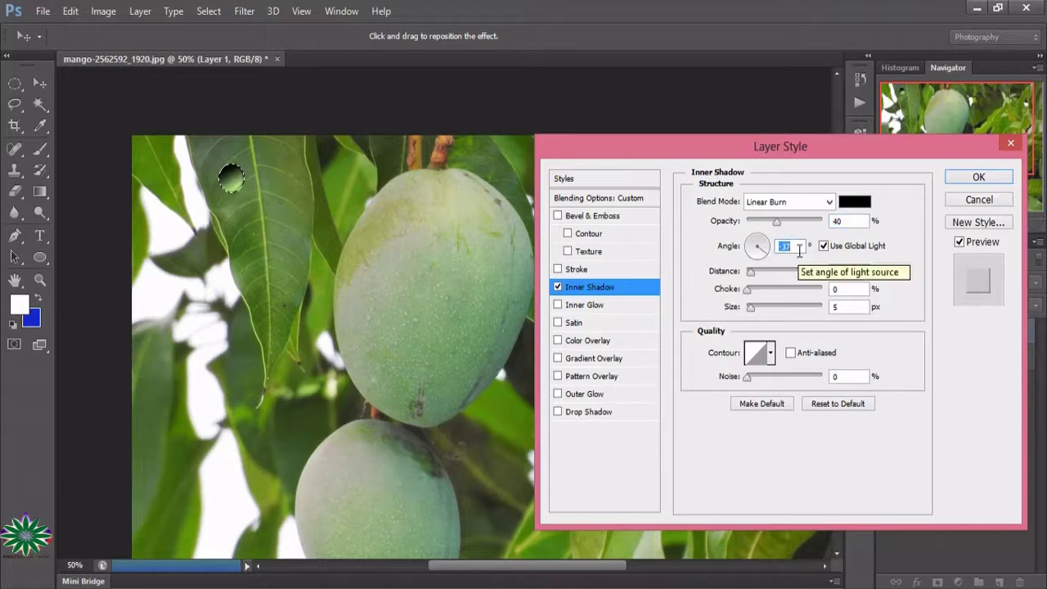
text(-)
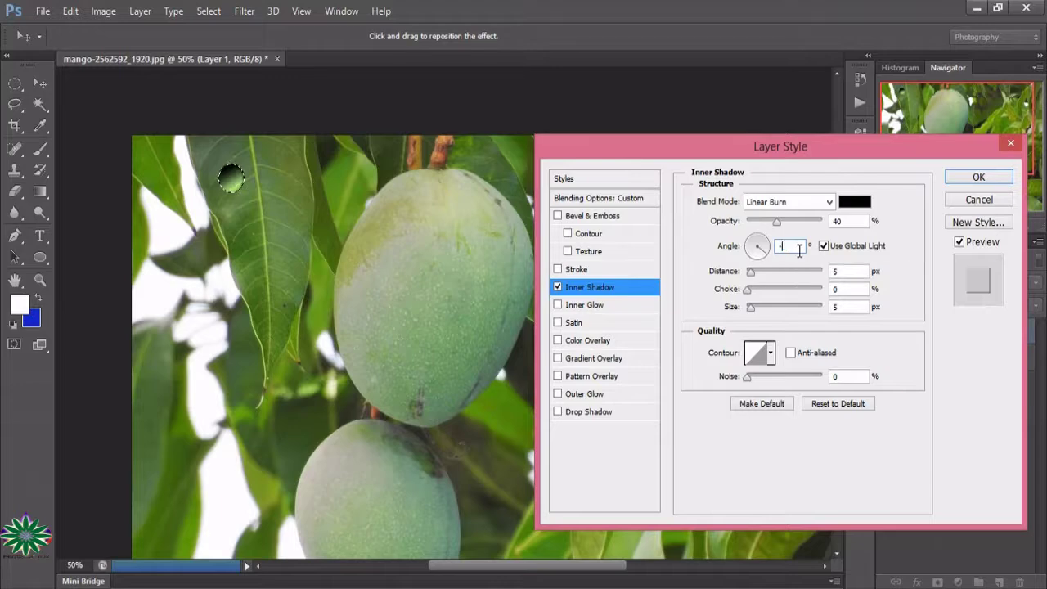
text(3)
text(0)
click(823, 245)
click(834, 270)
text(2)
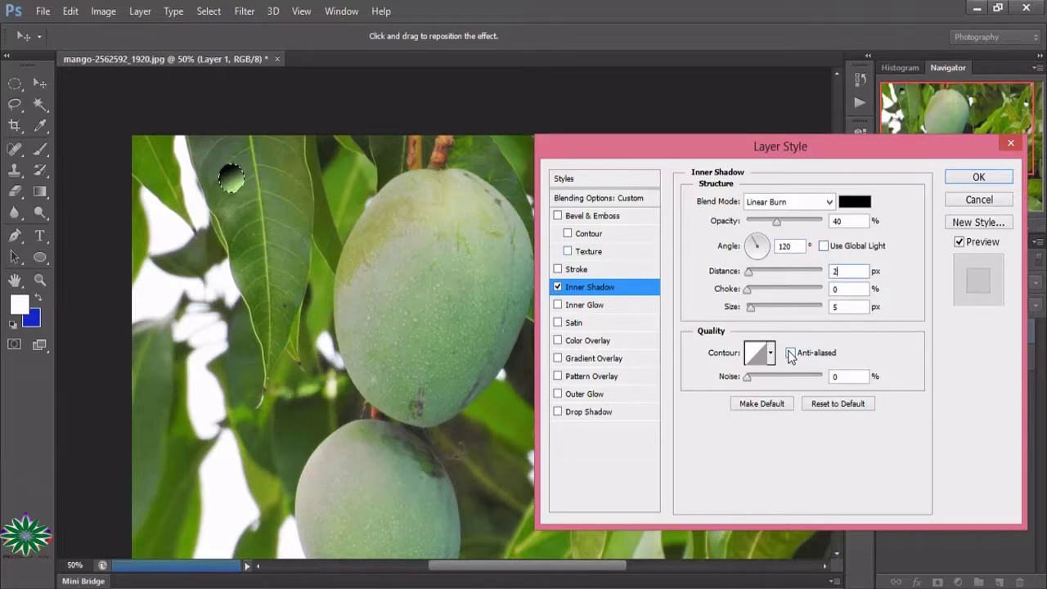
click(966, 180)
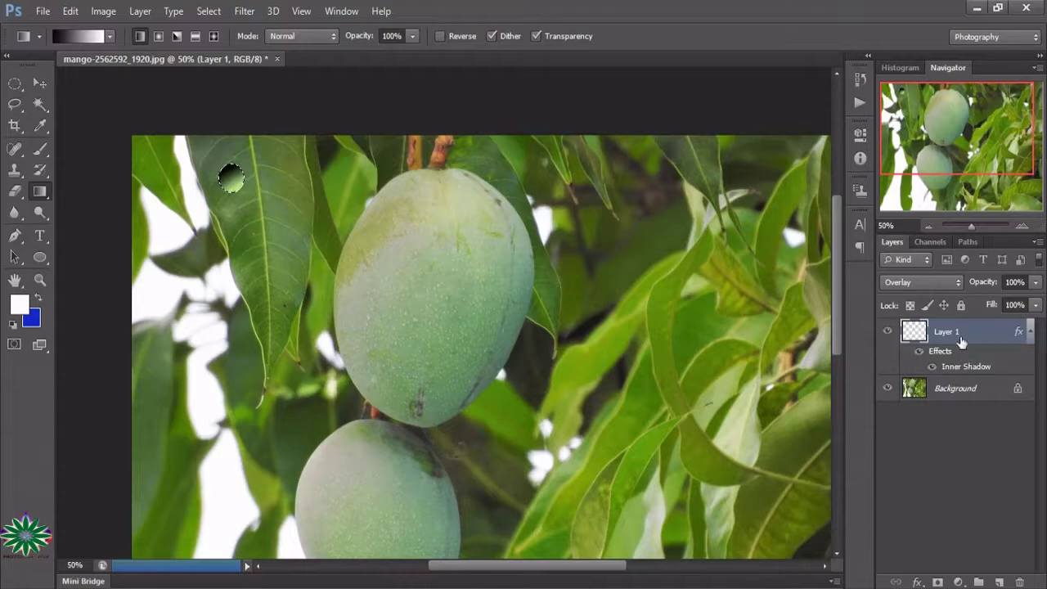
Set Layer 1's blending options to Linear Burn at 30% opacity with Drop Shadow enabled.
double_click(922, 335)
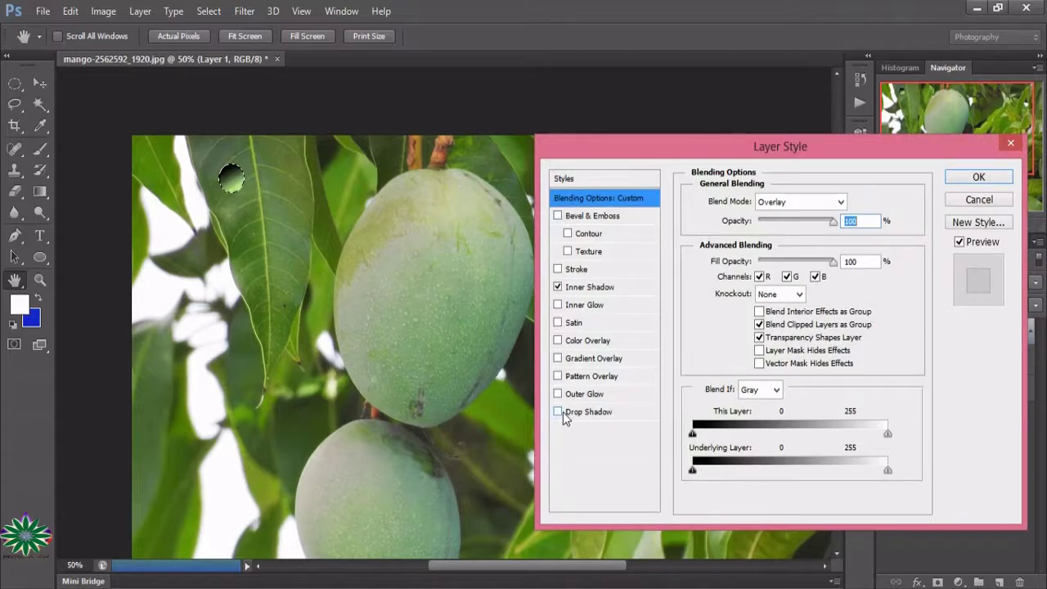
click(558, 411)
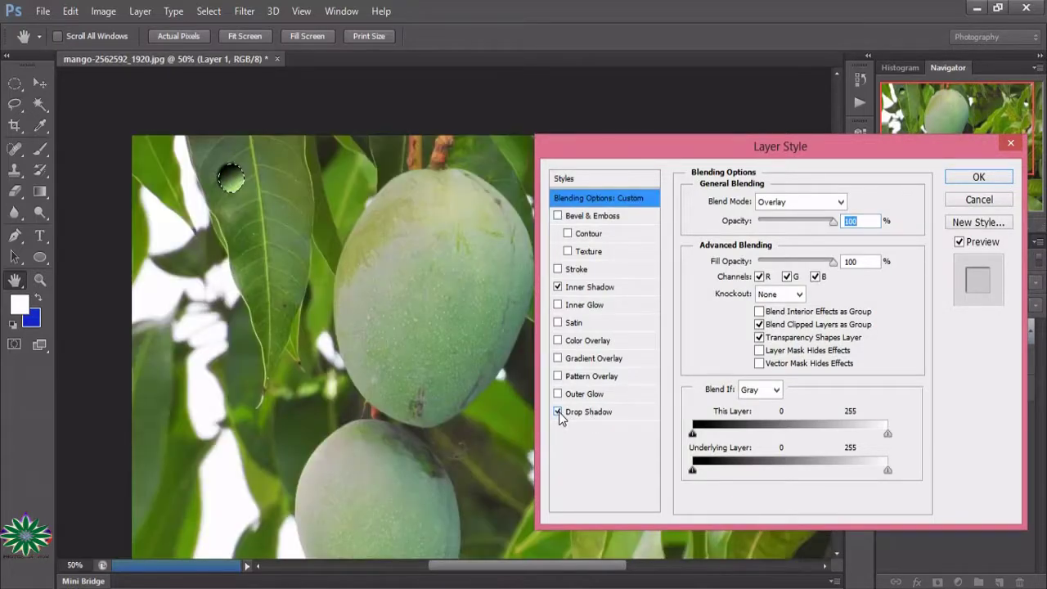
click(839, 202)
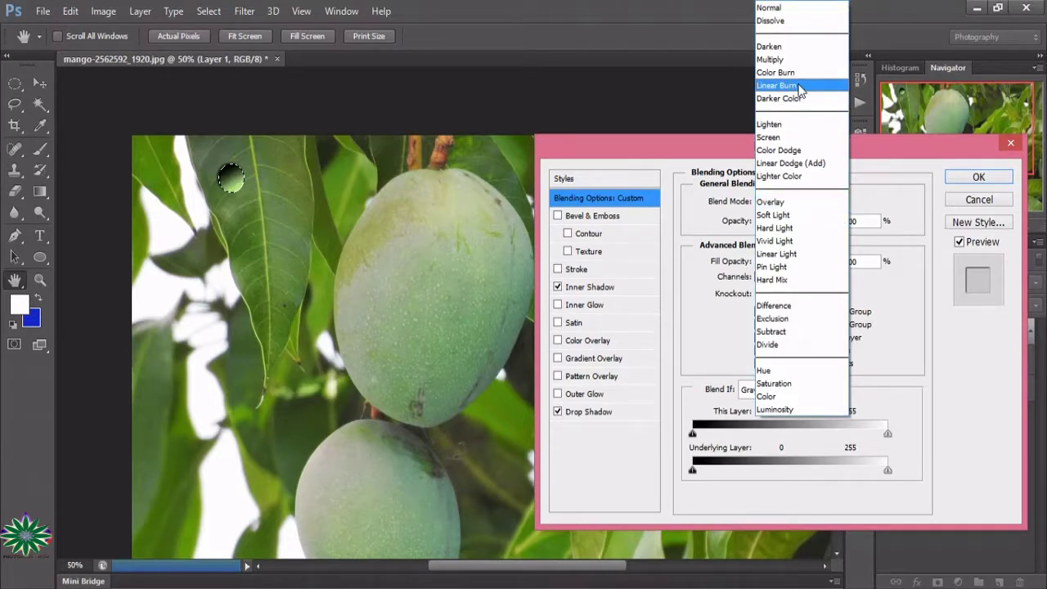
click(799, 85)
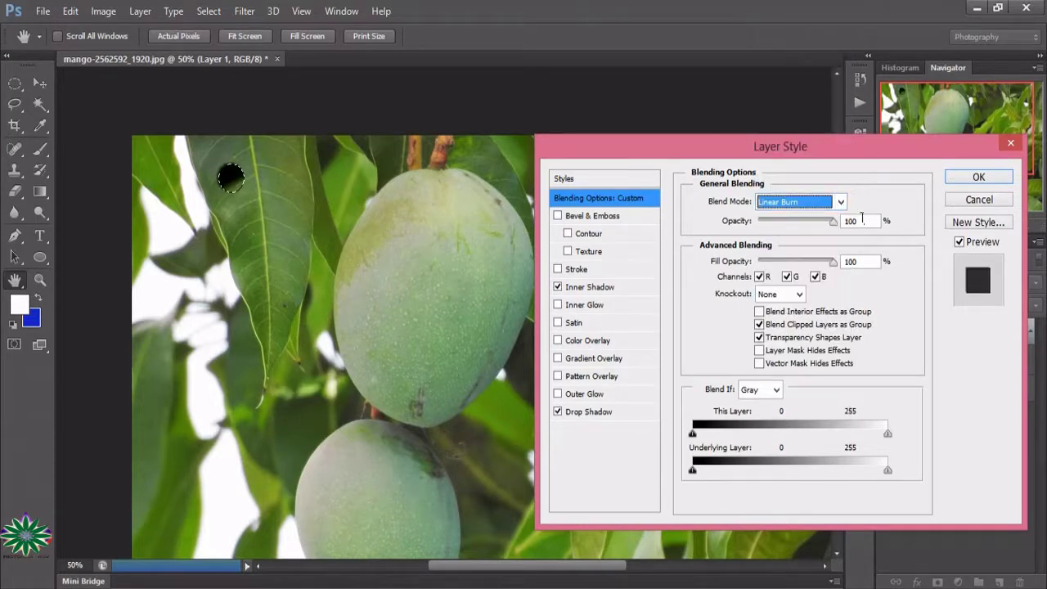
click(862, 220)
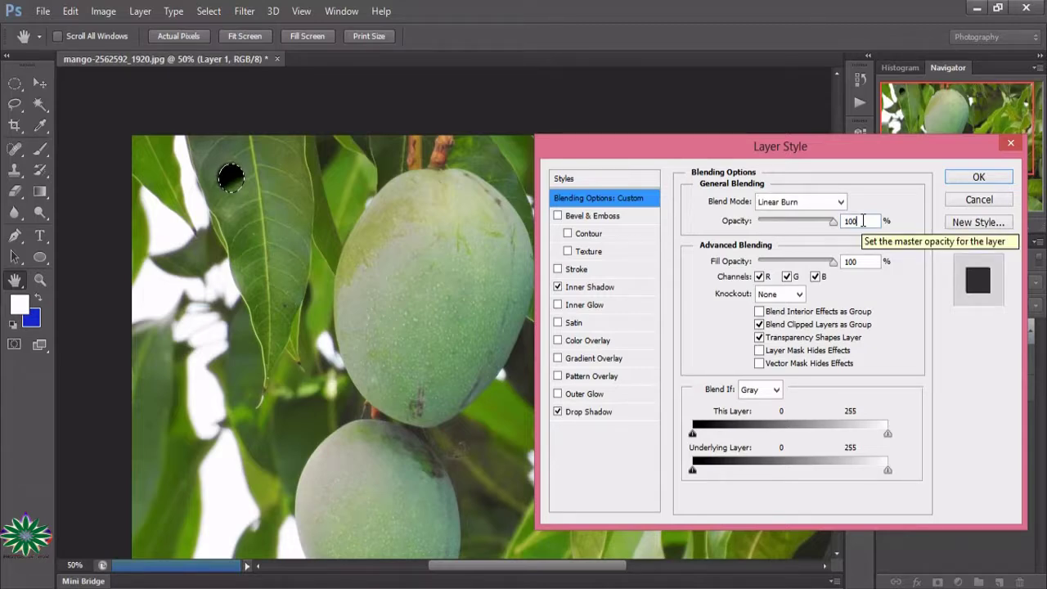
click(741, 227)
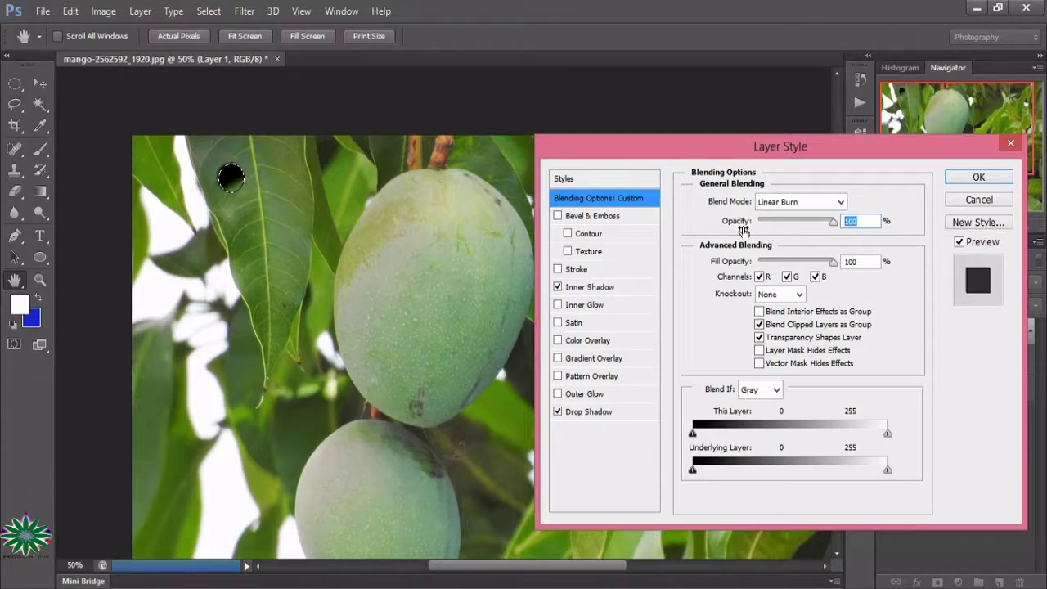
text(3)
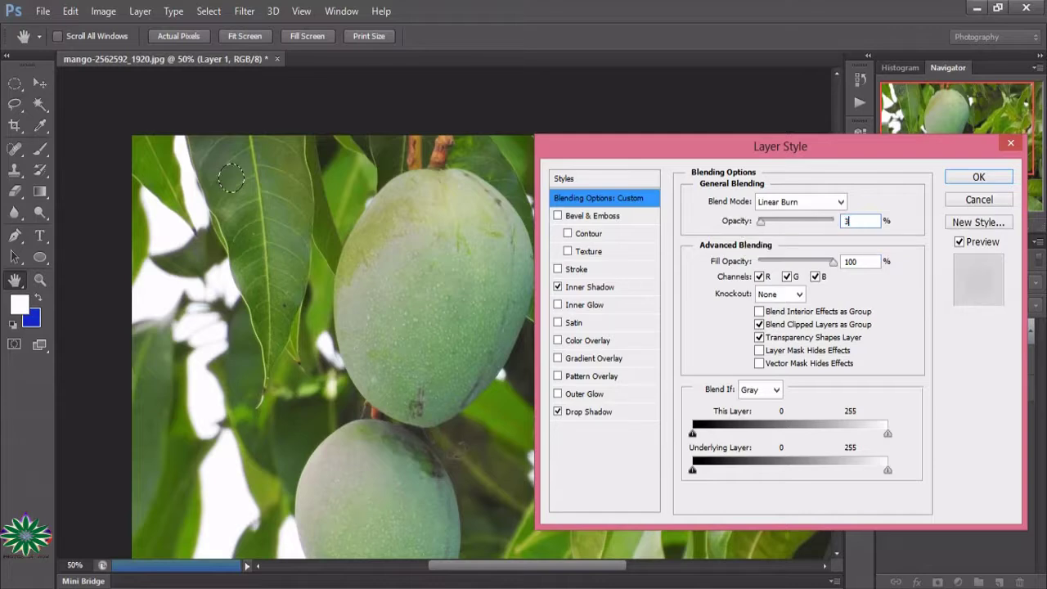
text(0)
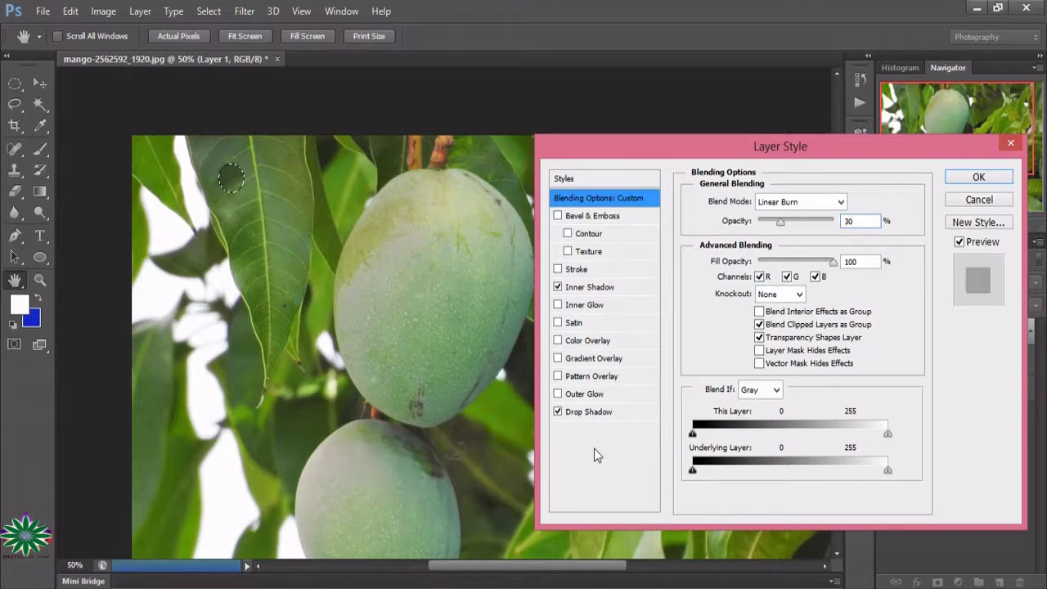
click(587, 411)
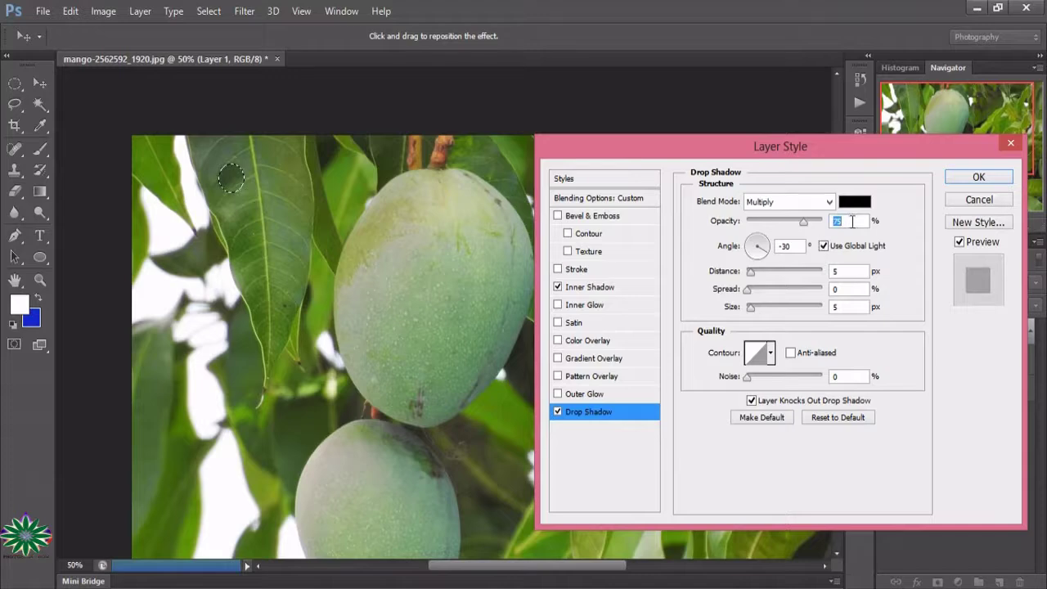
Set the drop shadow to Linear Burn at 60% opacity.
text(30)
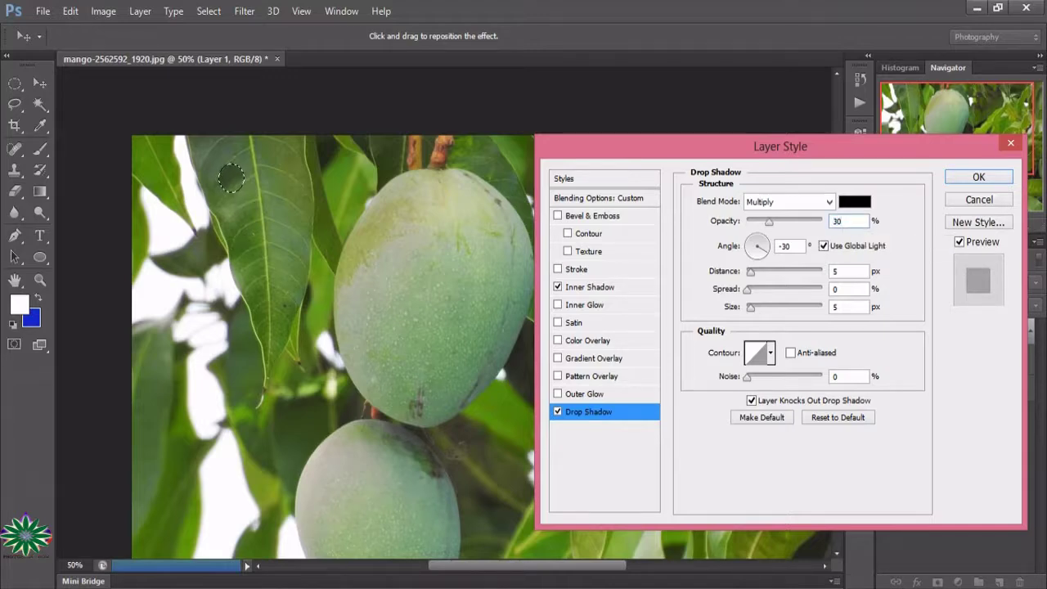
double_click(842, 221)
text(0)
click(804, 202)
click(785, 88)
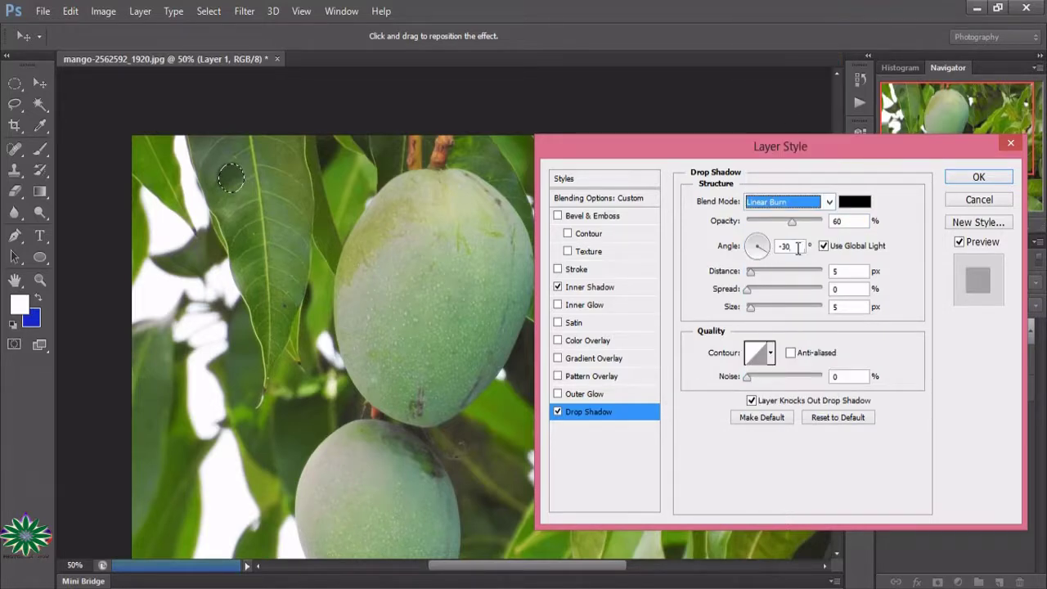
Give the drop shadow its own 120° angle and 10 px distance, and apply the style.
click(770, 245)
drag(760, 252, 737, 247)
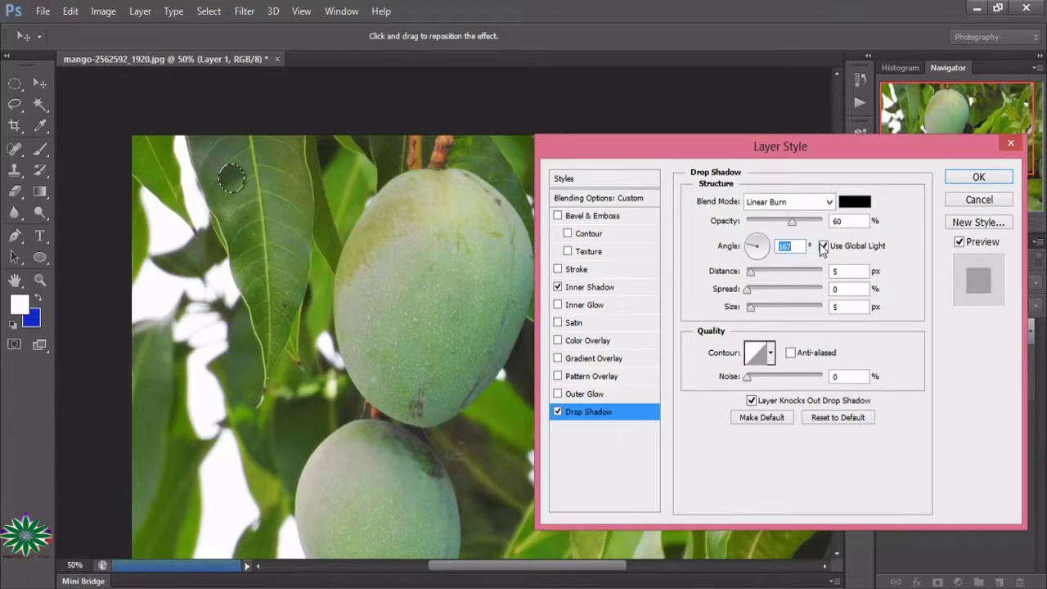
click(823, 245)
text(120)
click(738, 274)
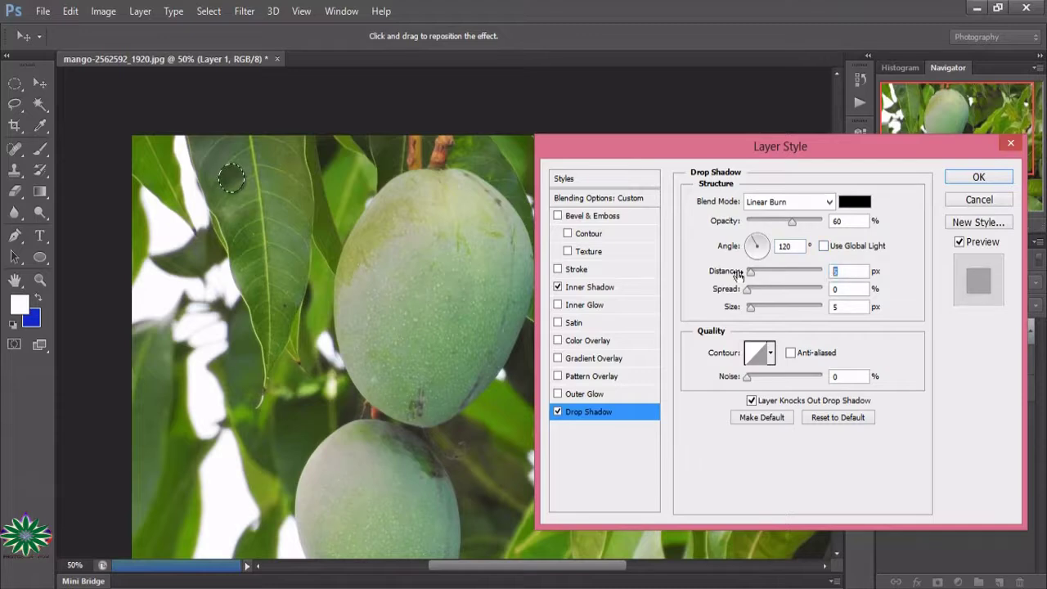
text(10)
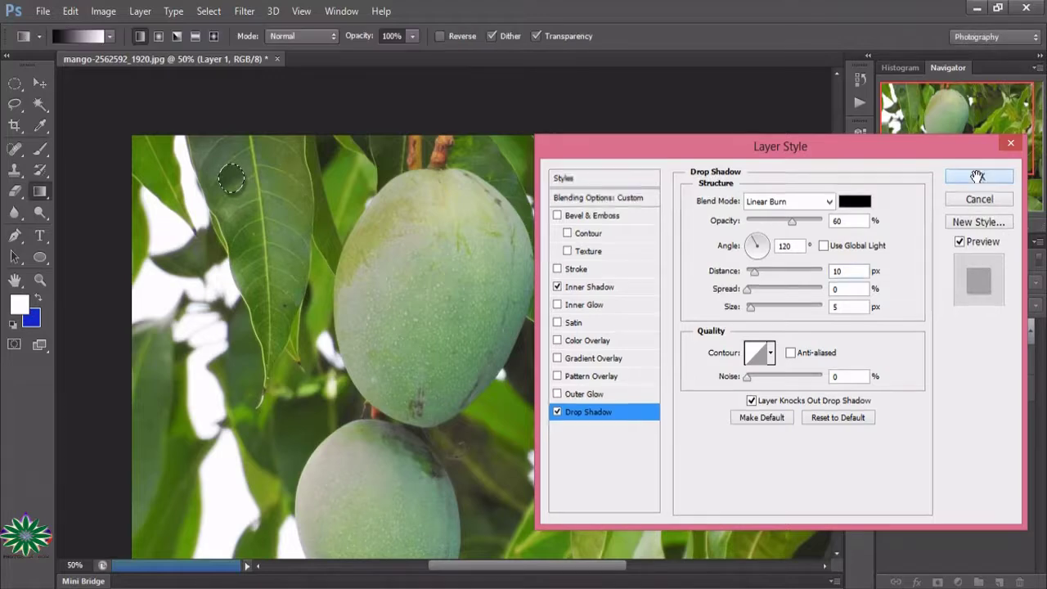
click(978, 178)
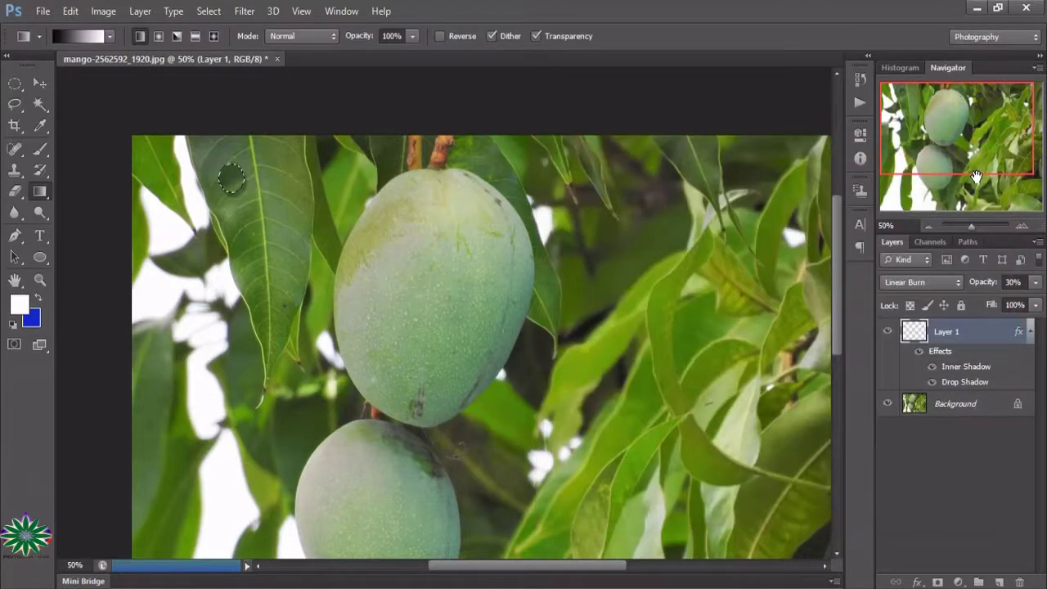
Add a new Layer 2 above the droplet and keep white as the foreground colour.
click(998, 582)
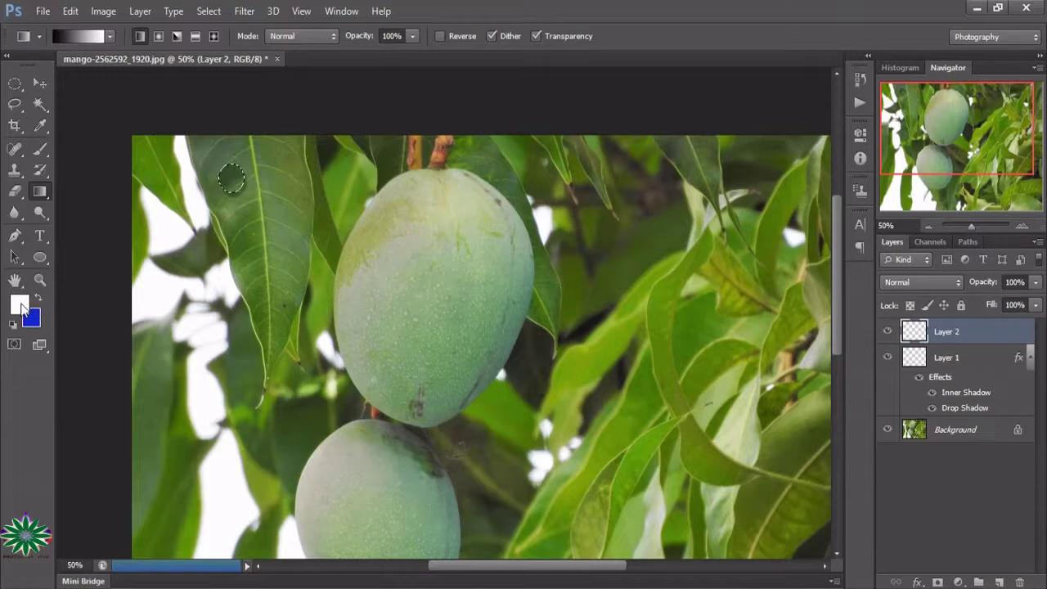
click(20, 305)
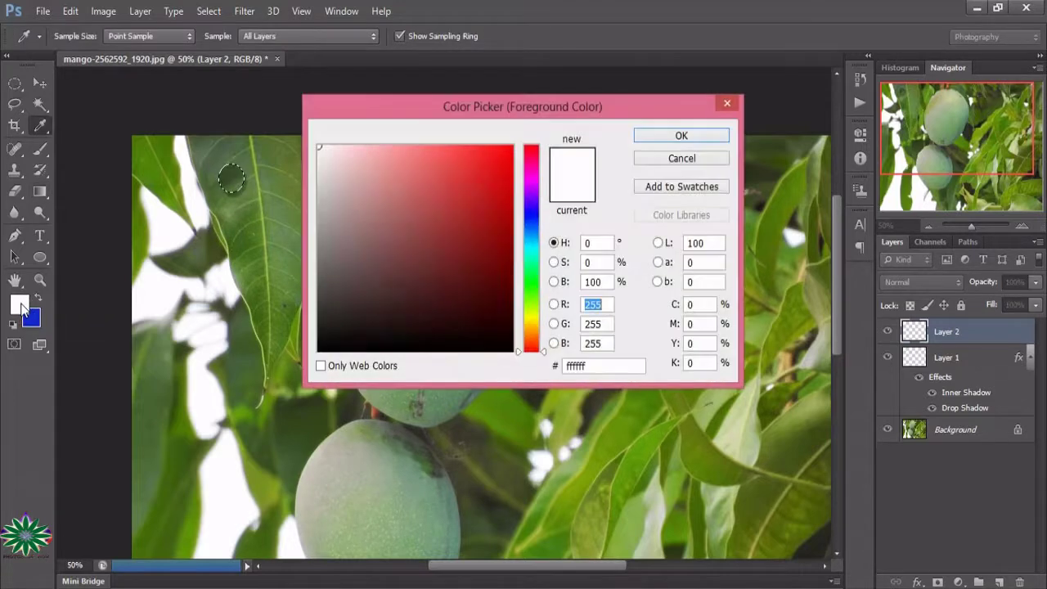
click(669, 134)
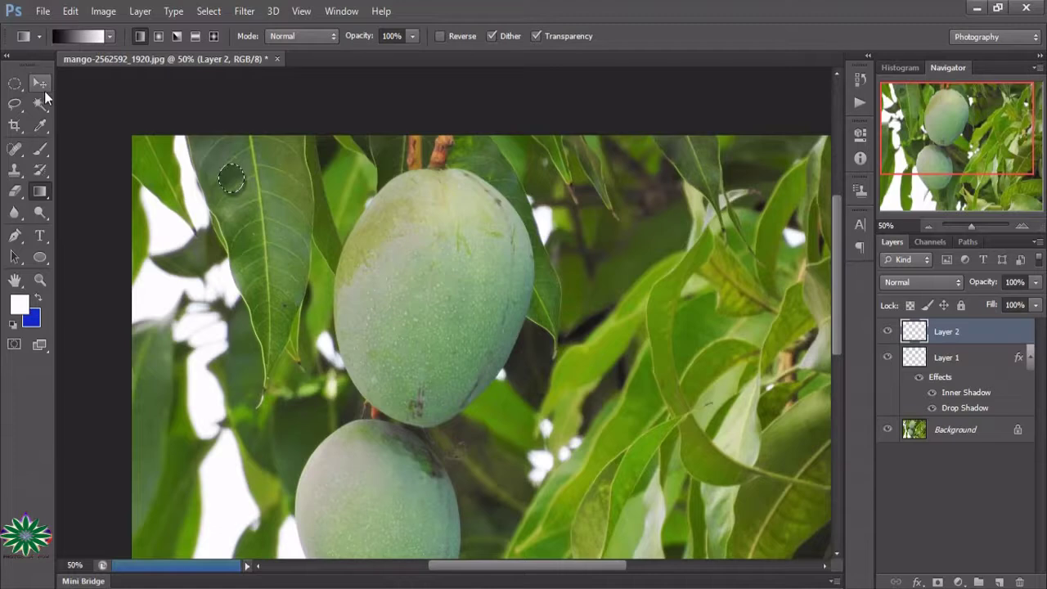
Set up an 8 px brush at 50% opacity and select both droplet layers.
click(40, 150)
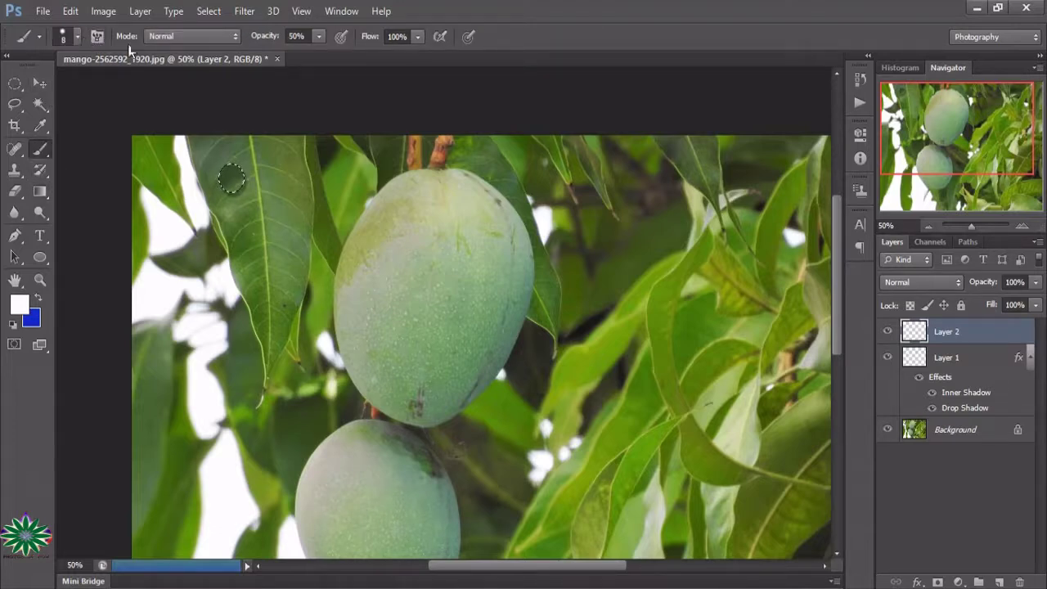
click(76, 36)
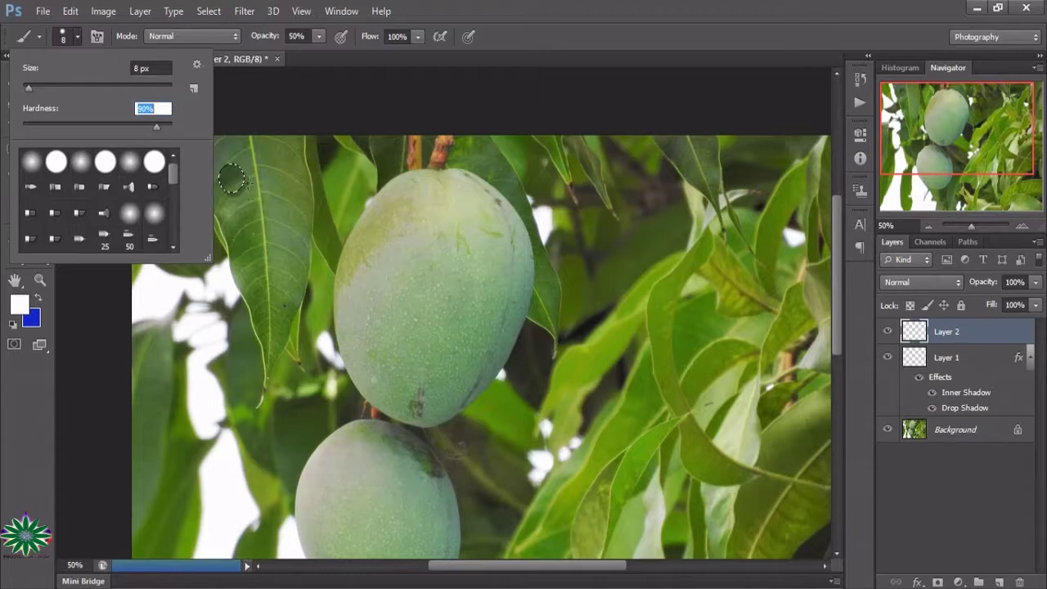
key(Return)
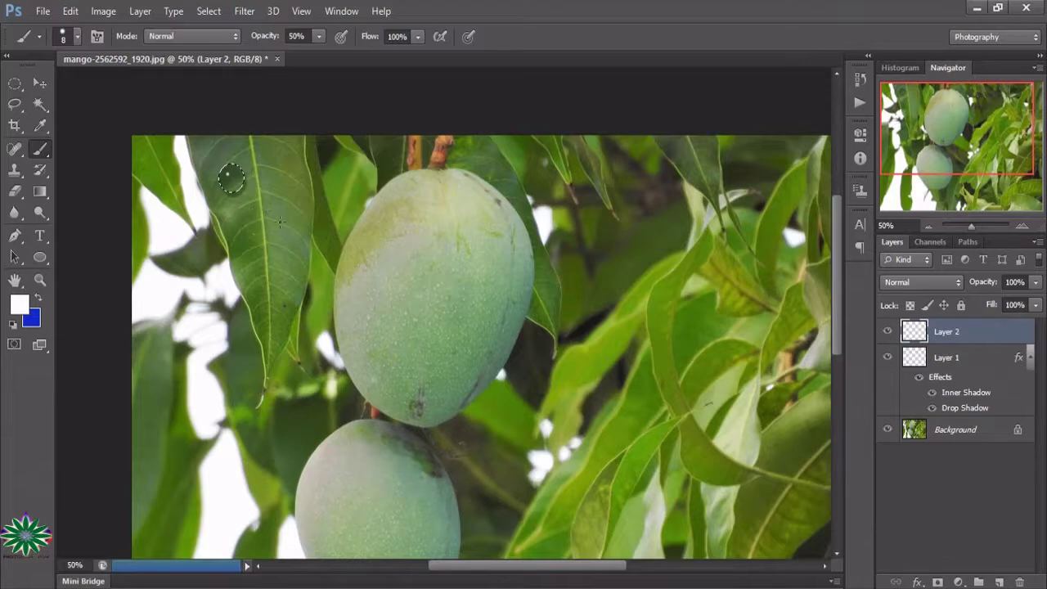
ctrl+click(946, 359)
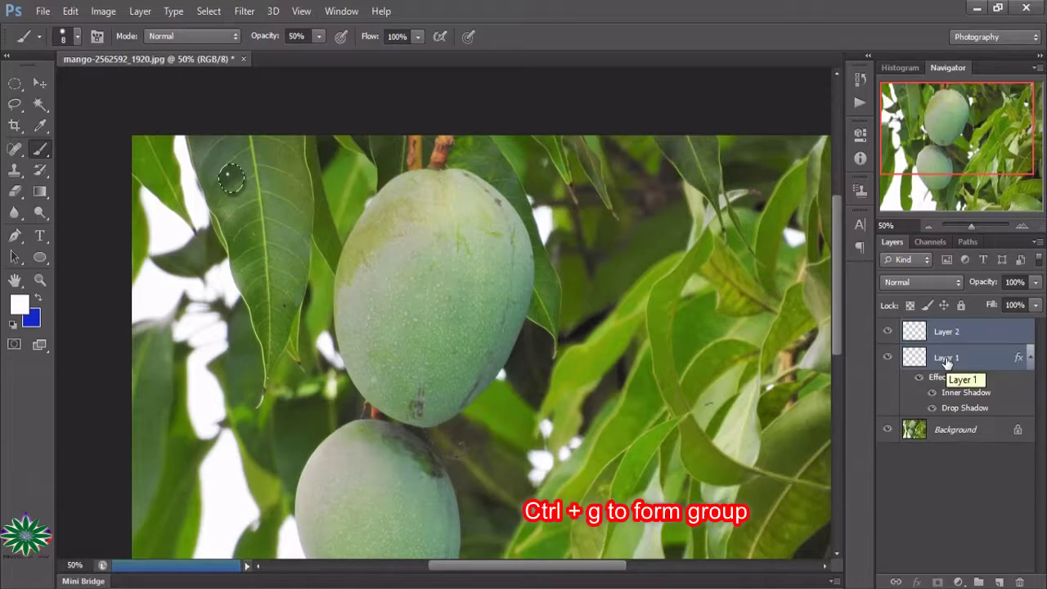
Group Layer 1 and Layer 2 with Ctrl+G and duplicate the group as Group 1 copy.
key(ctrl+g)
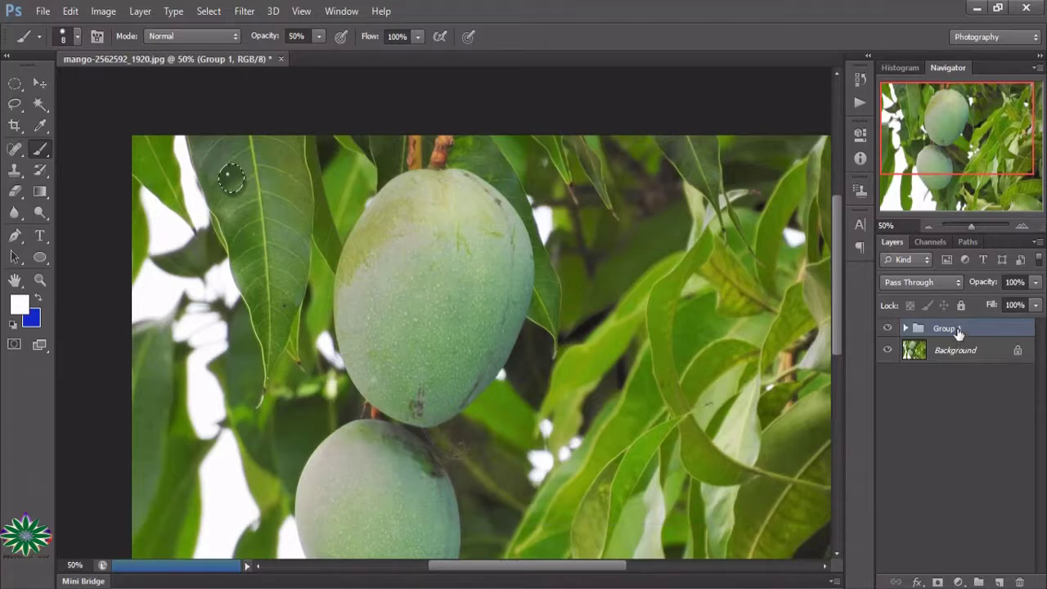
drag(999, 328, 998, 582)
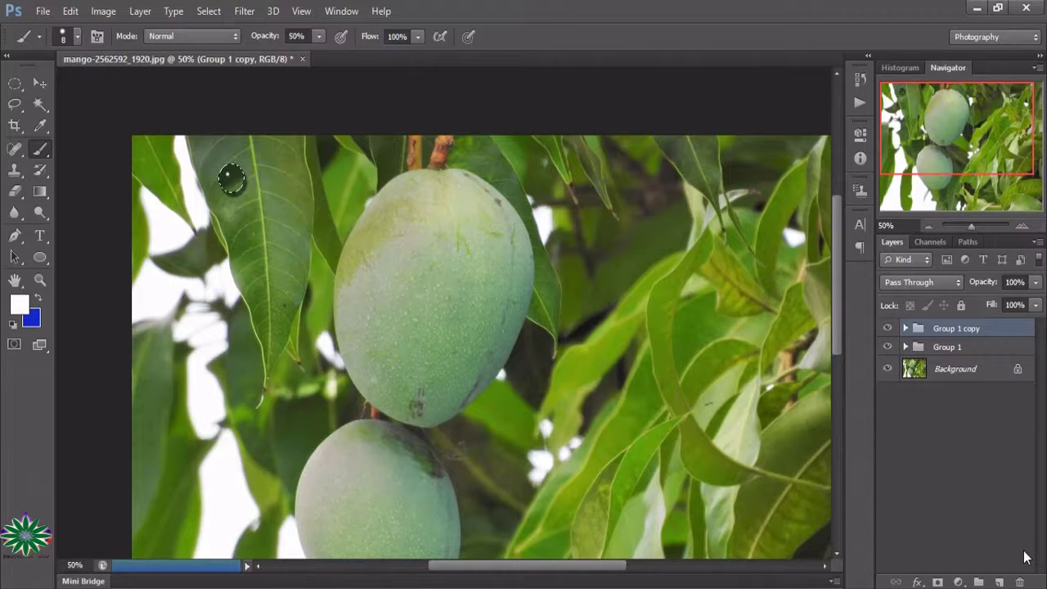
Move the Group 1 copy droplet lower on the leaf, flatten it to about 79% × 69%, and duplicate its group.
click(47, 87)
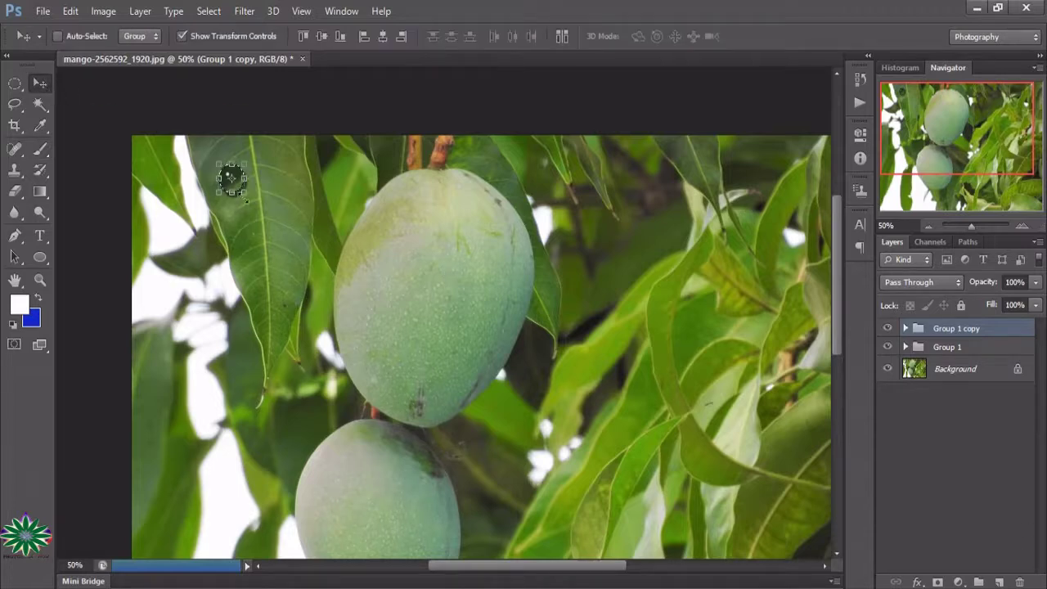
key(ctrl+t)
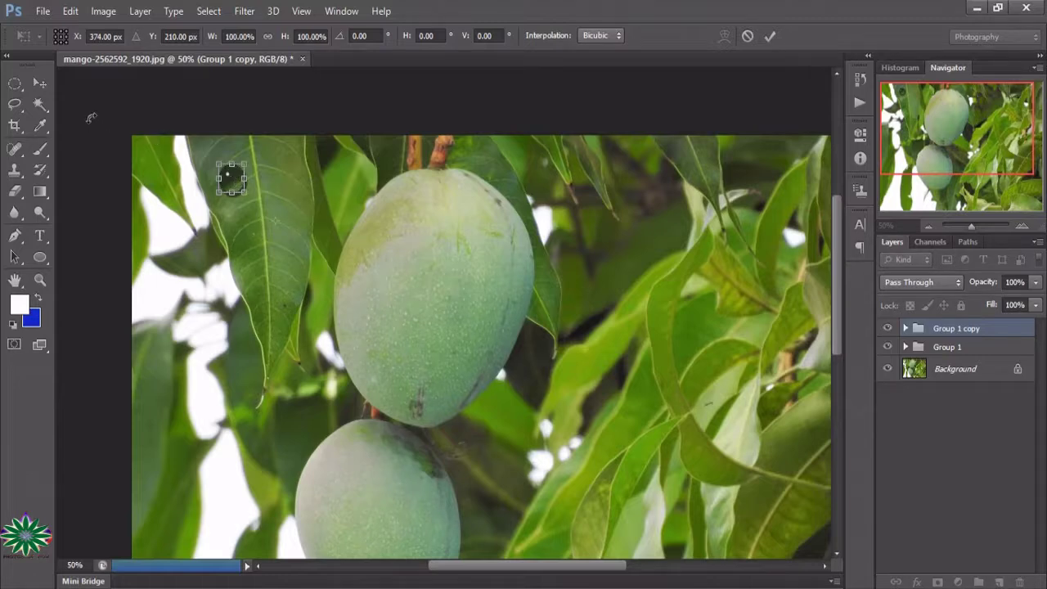
click(45, 88)
click(462, 236)
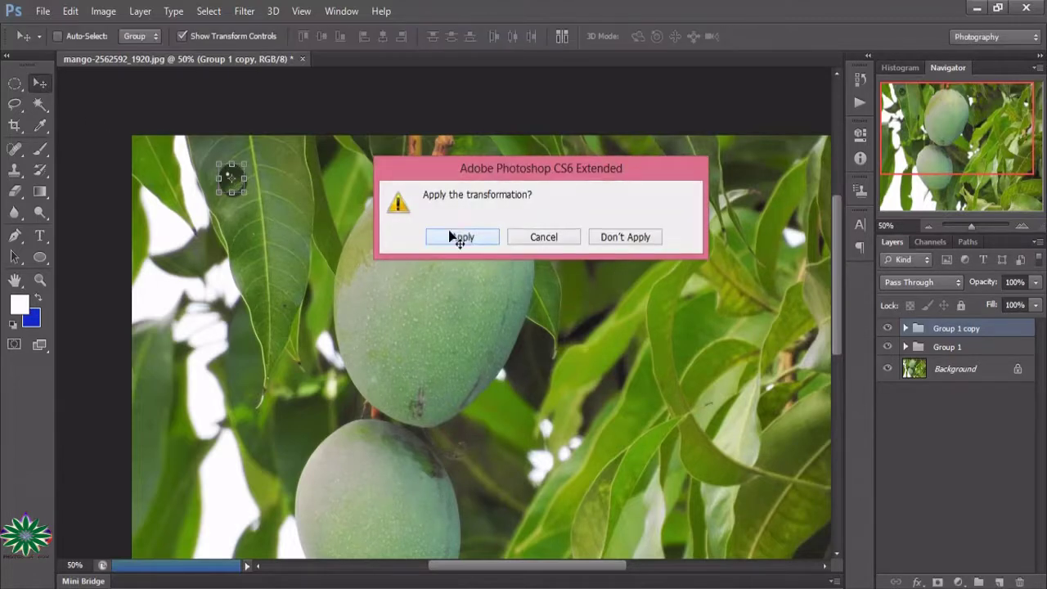
key(ctrl+t)
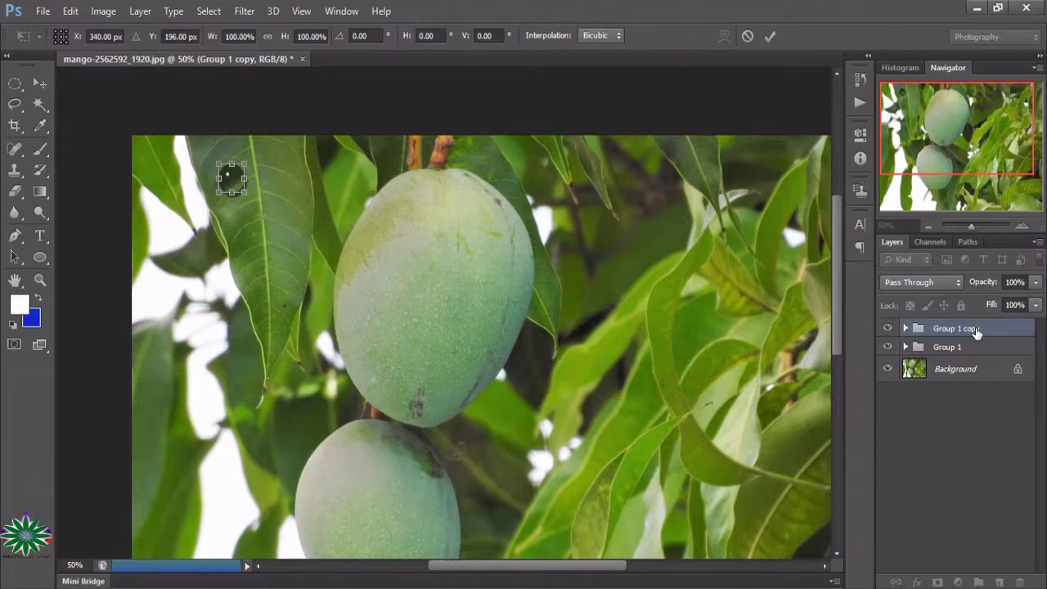
mouse_move(236, 183)
mouse_down()
mouse_move(263, 162)
mouse_move(267, 239)
mouse_move(255, 236)
mouse_up()
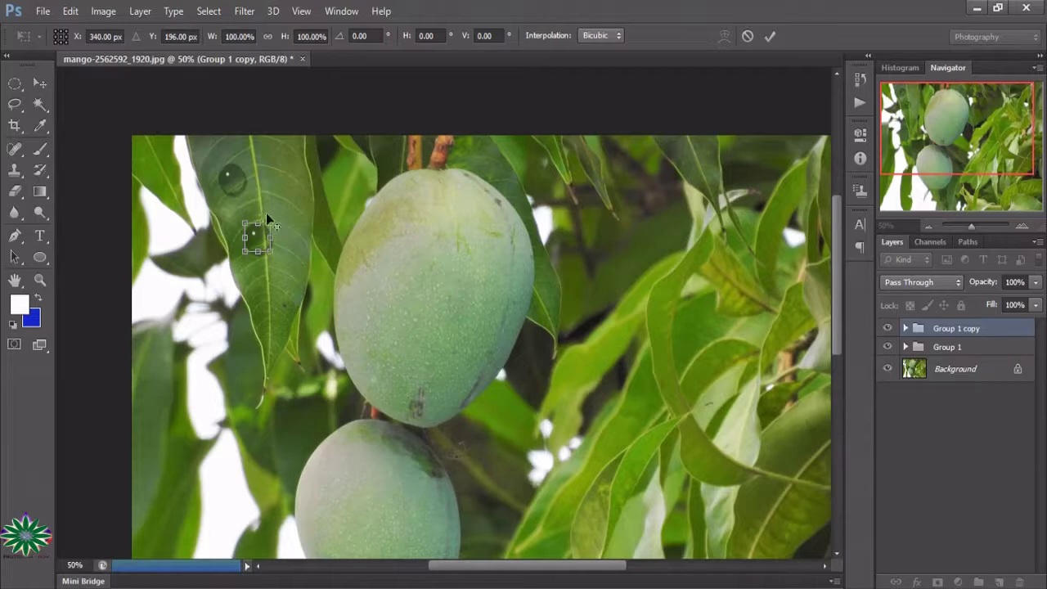
mouse_move(256, 222)
mouse_down()
mouse_move(265, 240)
mouse_move(254, 247)
mouse_up()
key(Return)
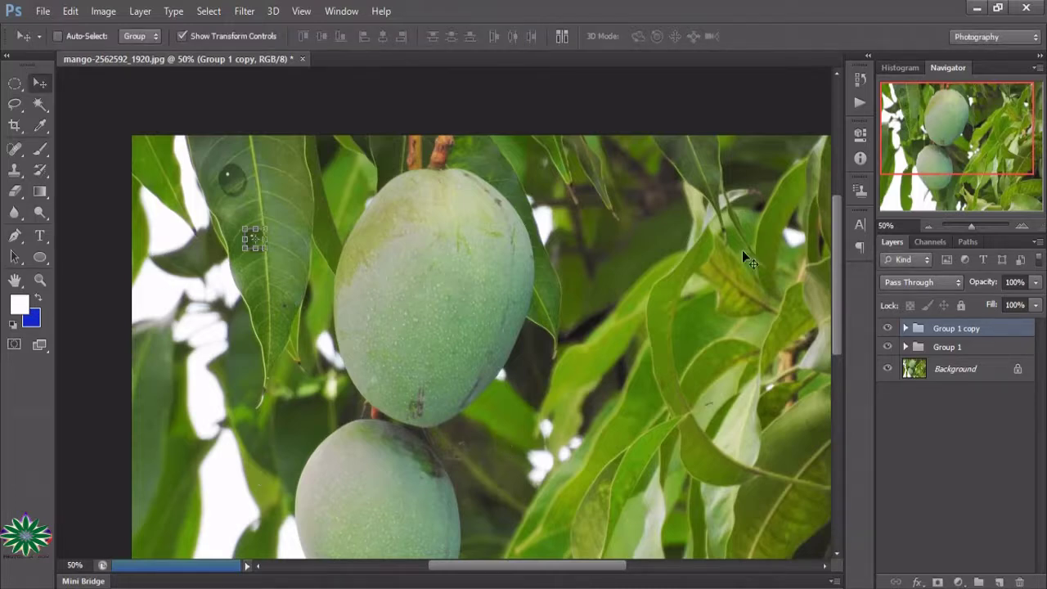
mouse_move(998, 328)
mouse_down()
mouse_move(1024, 438)
mouse_move(999, 582)
mouse_up()
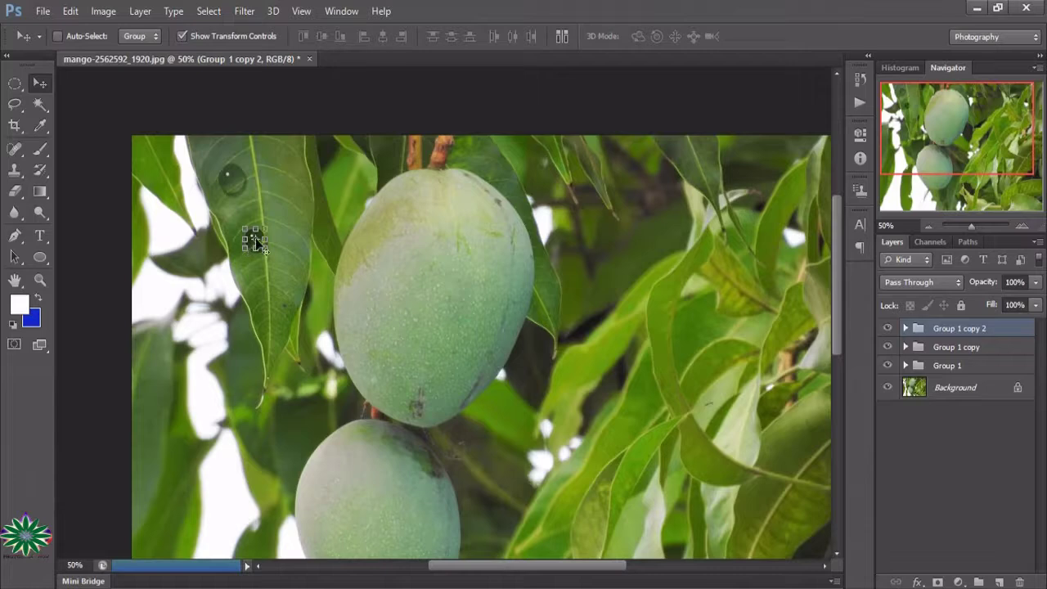
Narrow the newest droplet copy and move it from the leaf onto the upper mango.
key(ctrl+t)
mouse_move(267, 239)
mouse_down()
mouse_move(278, 232)
mouse_move(288, 241)
mouse_up()
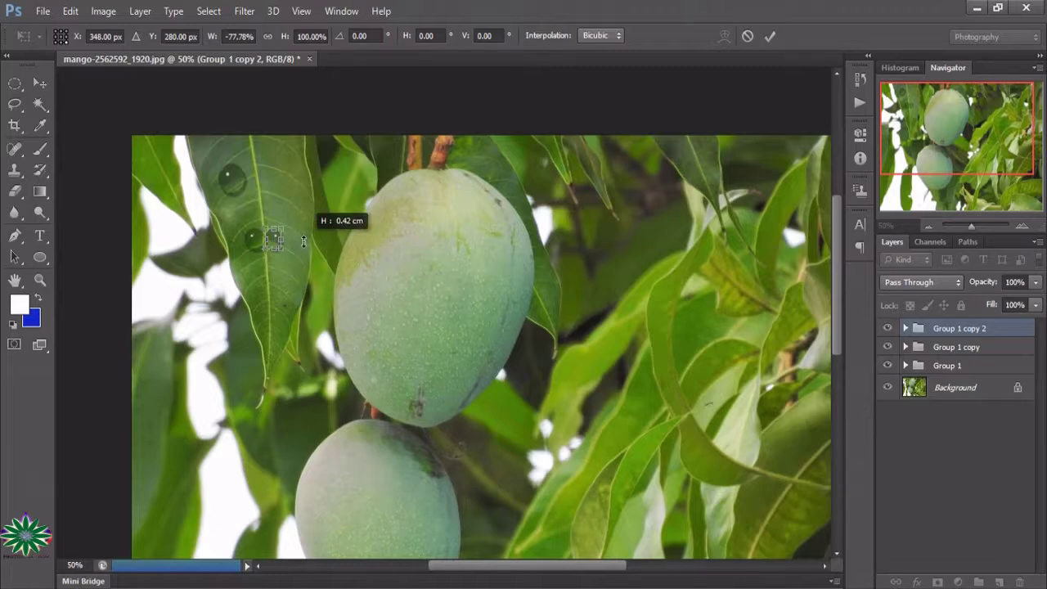
mouse_move(274, 239)
mouse_down()
mouse_move(300, 237)
mouse_move(306, 249)
mouse_up()
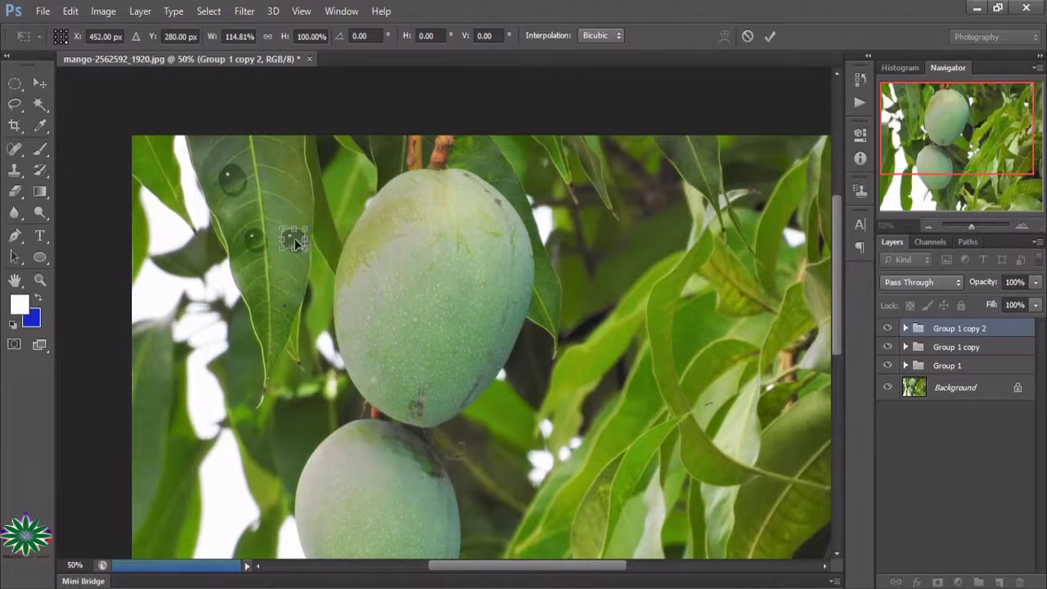
mouse_move(296, 239)
mouse_down()
mouse_move(410, 292)
mouse_move(404, 322)
mouse_move(411, 299)
mouse_move(424, 323)
mouse_move(437, 322)
mouse_up()
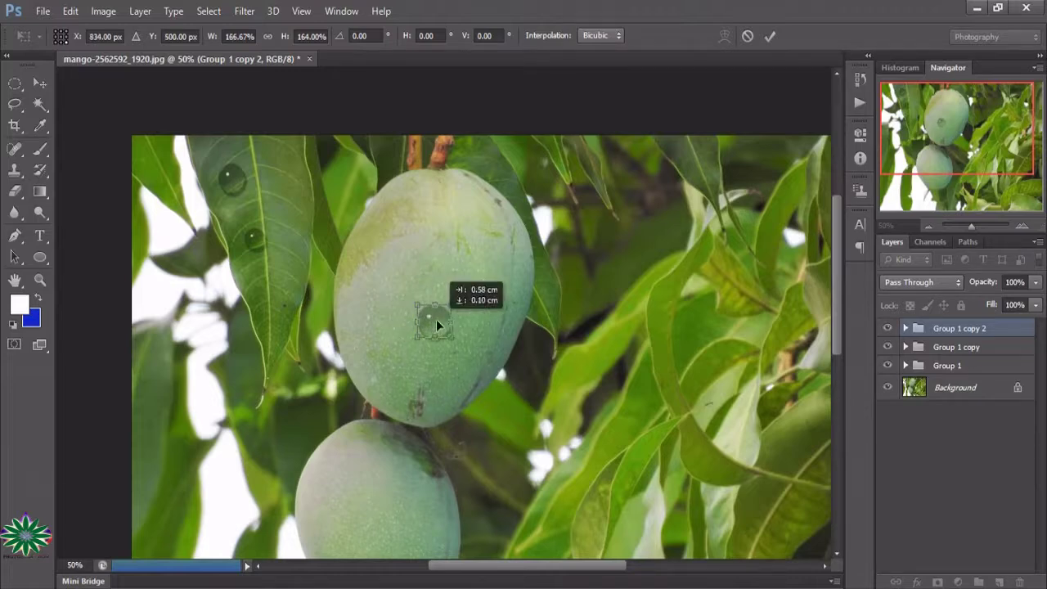
key(Return)
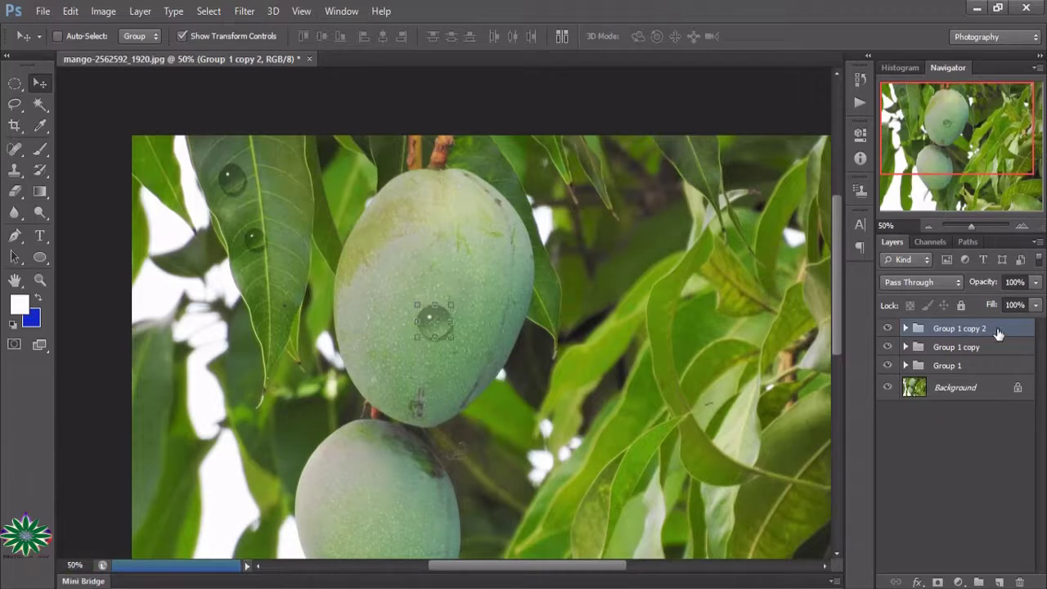
Duplicate it as Group 1 copy 3 on the lower mango, enlarged to 111.11% × 124.39%.
drag(998, 333, 1007, 564)
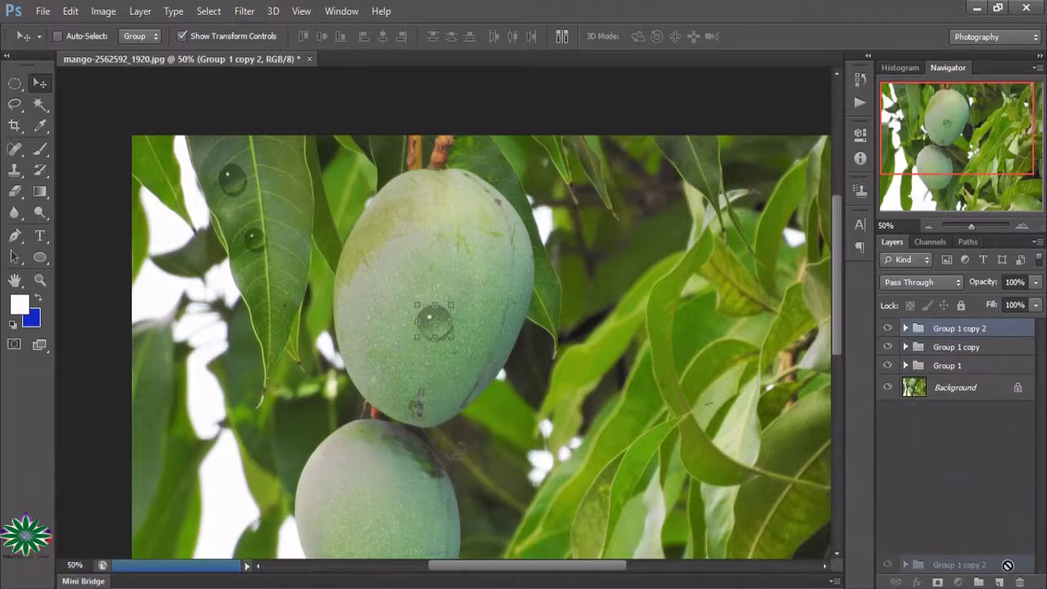
drag(1007, 564, 999, 581)
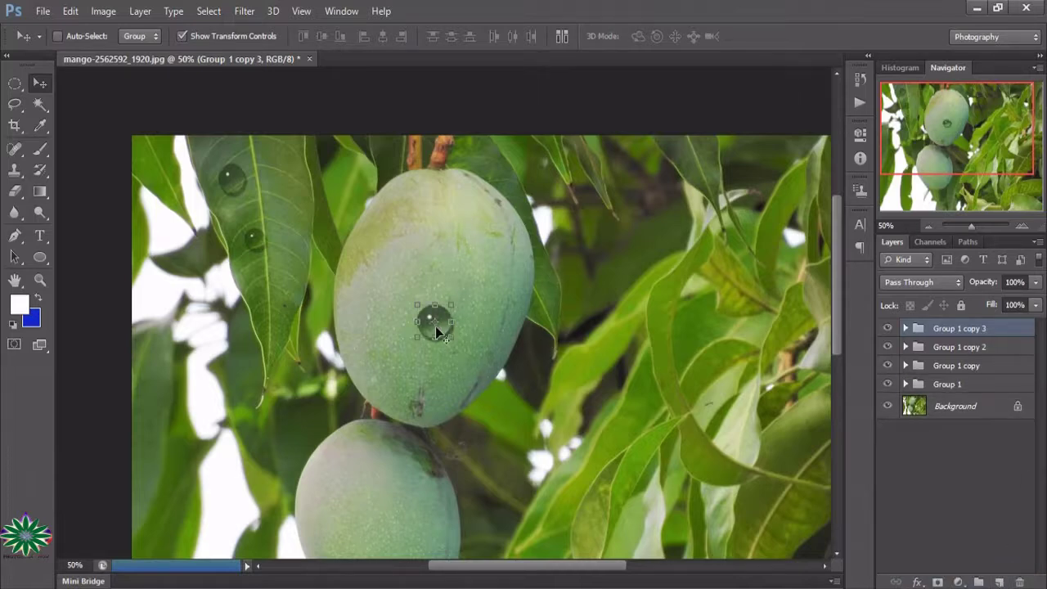
mouse_move(435, 331)
mouse_down()
mouse_move(433, 321)
mouse_move(363, 442)
mouse_up()
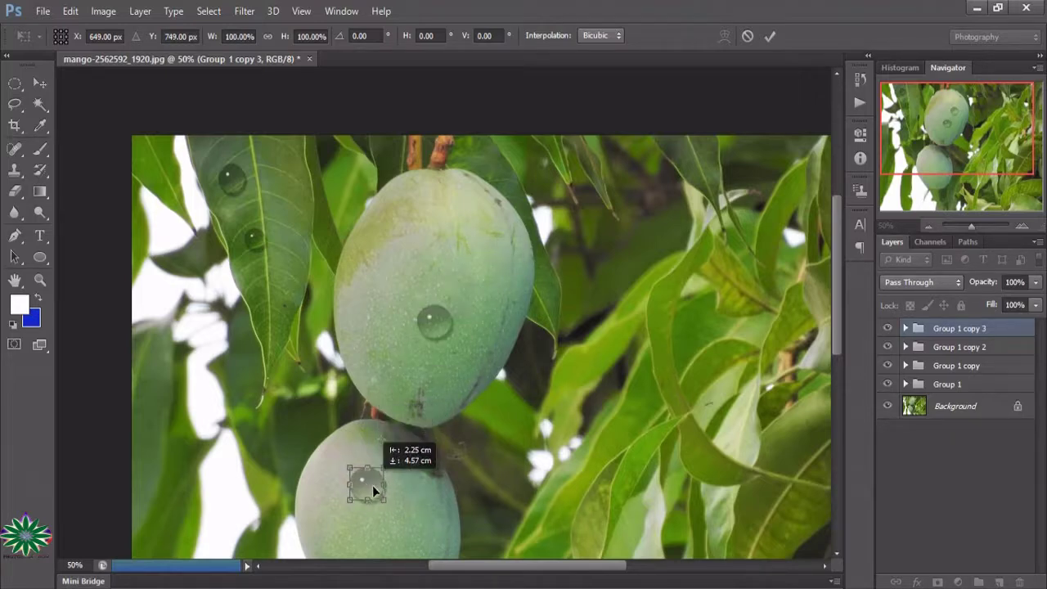
mouse_move(362, 442)
mouse_down()
mouse_move(369, 485)
mouse_move(347, 489)
mouse_move(370, 466)
mouse_up()
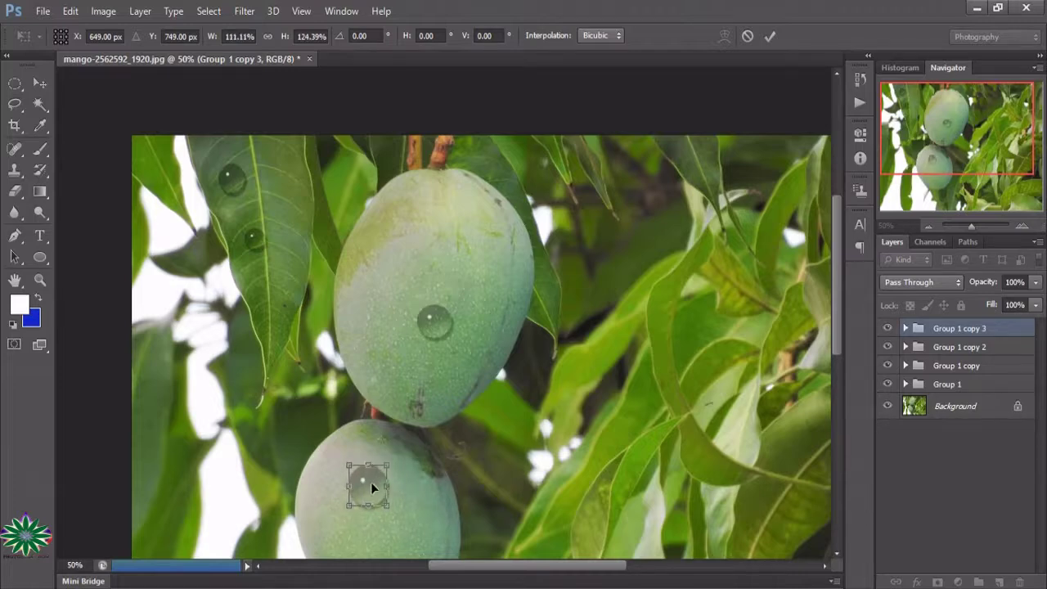
drag(370, 484, 374, 490)
key(Return)
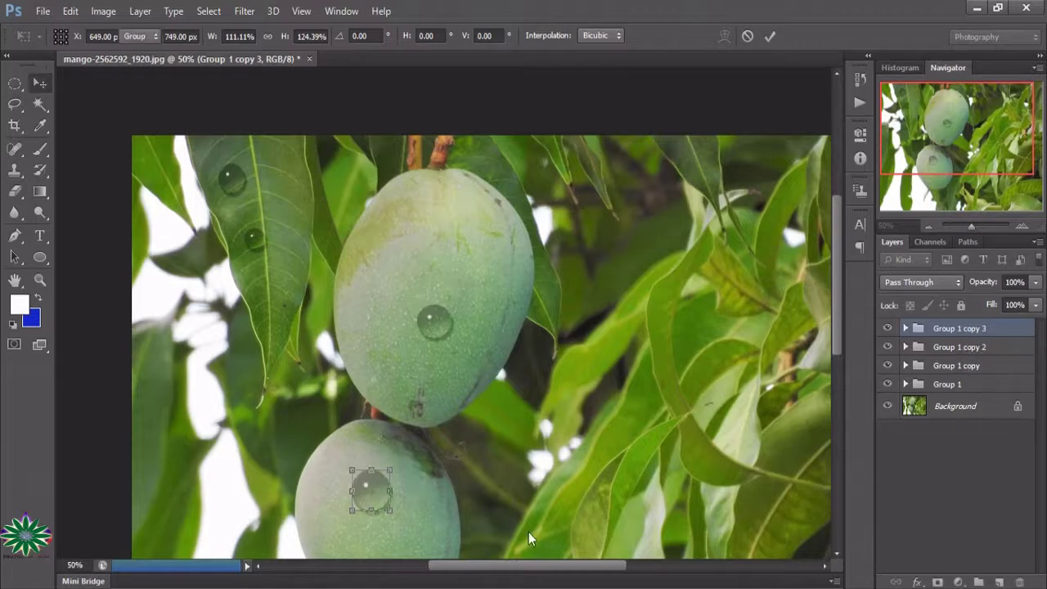
Liquify Layer 1 of Group 1 copy 2, pulling the upper mango droplet into a down-right teardrop.
click(949, 348)
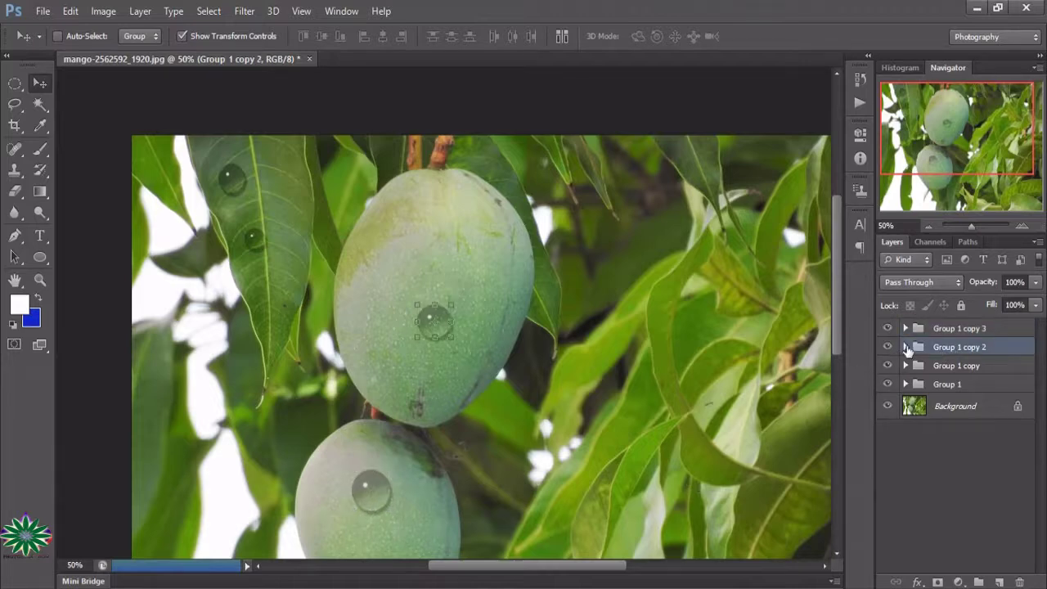
click(904, 348)
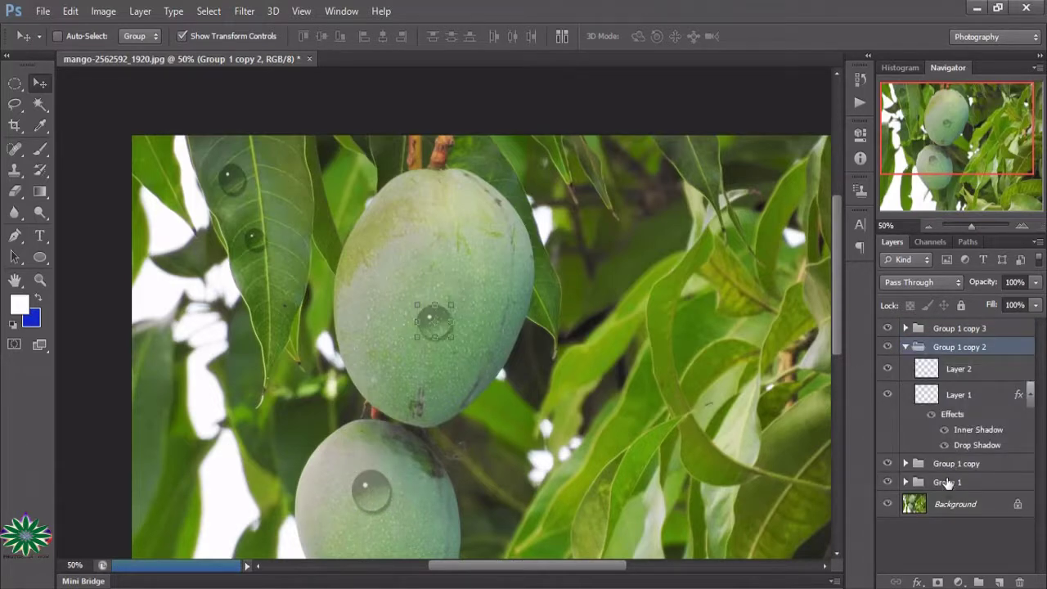
click(934, 396)
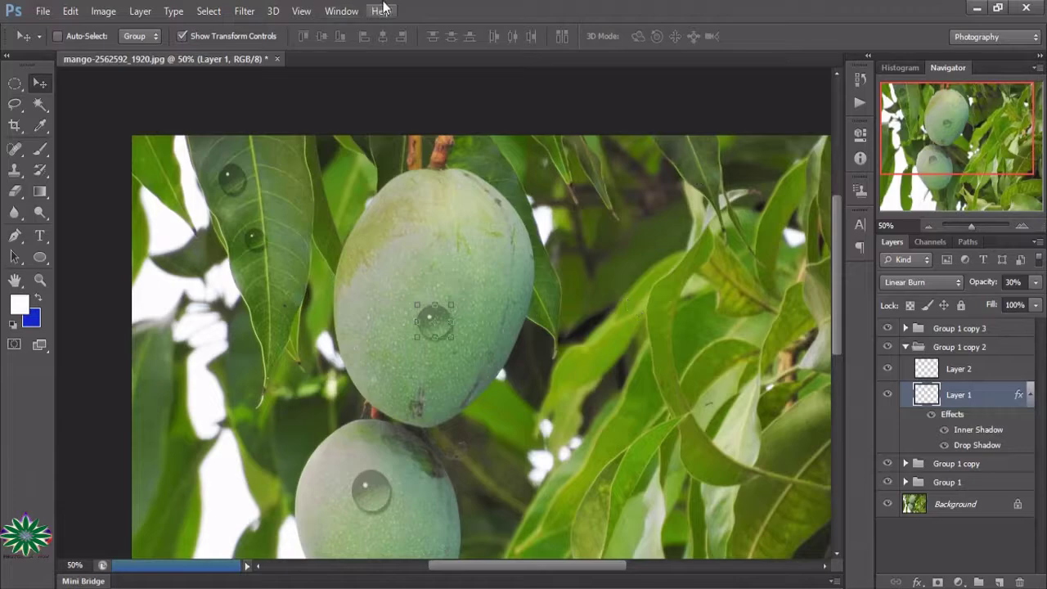
click(254, 10)
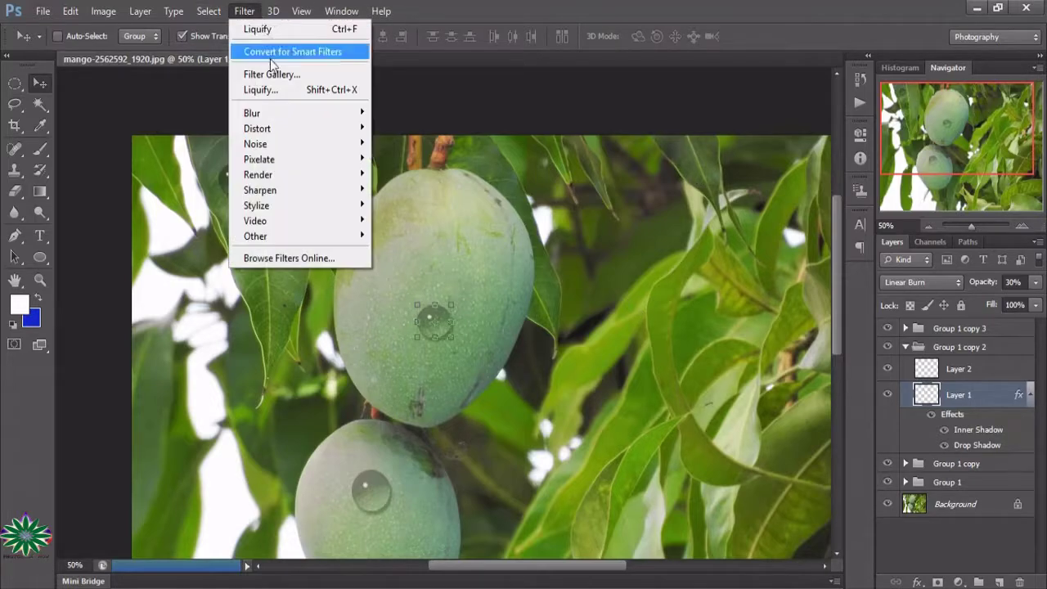
click(279, 89)
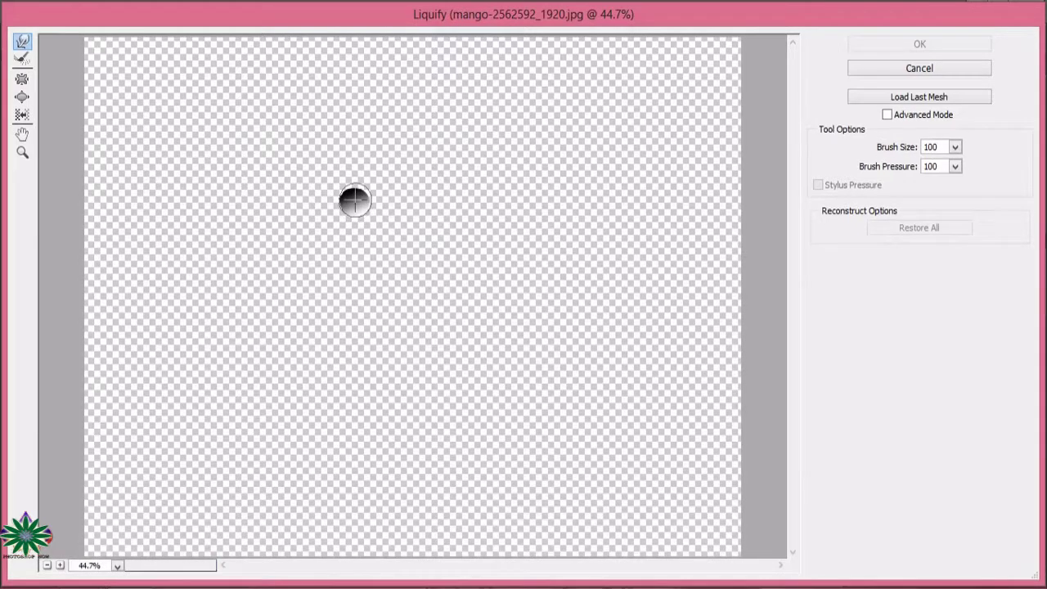
drag(355, 201, 376, 231)
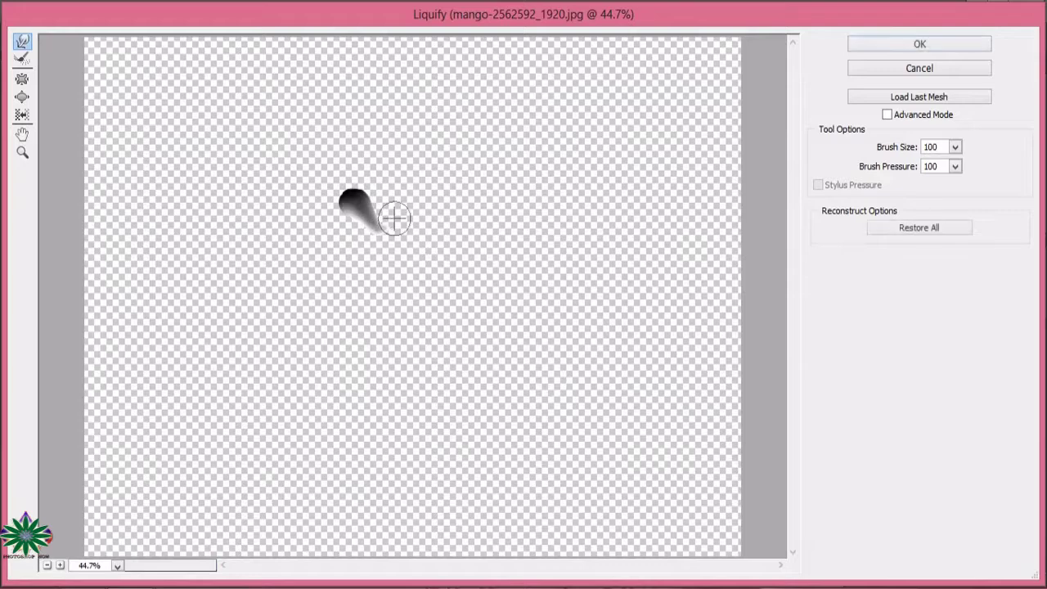
click(874, 46)
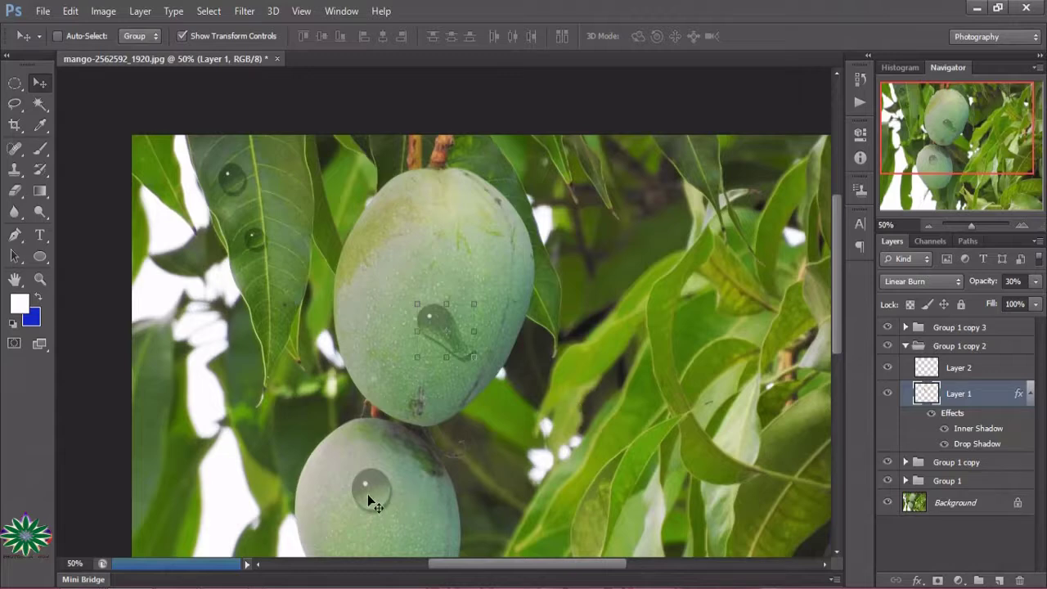
Liquify Layer 1 of Group 1 copy, warping the flattened lower leaf droplet into a down-right teardrop.
click(959, 368)
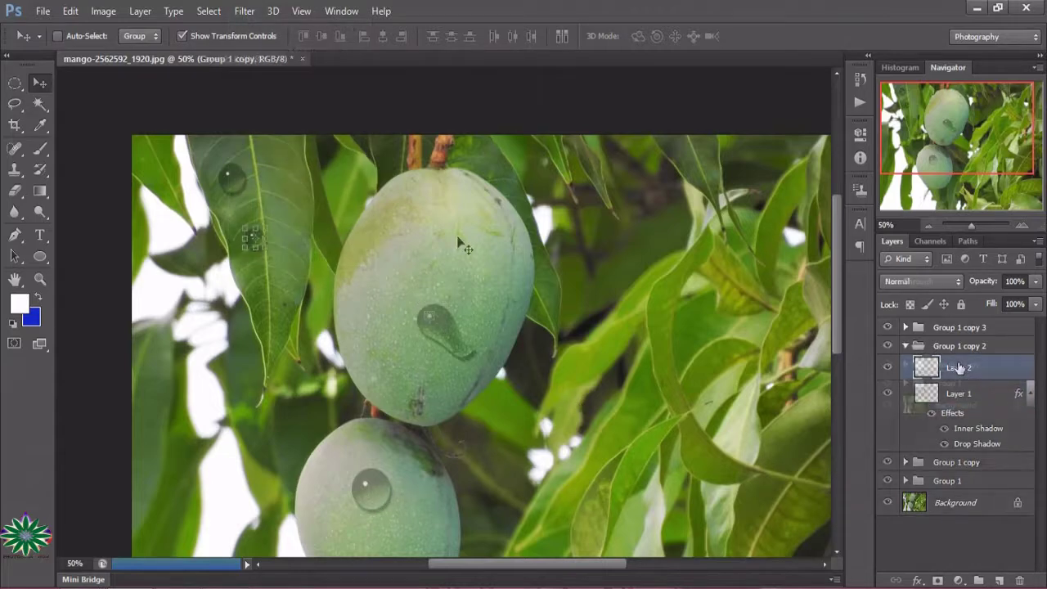
ctrl+click(251, 236)
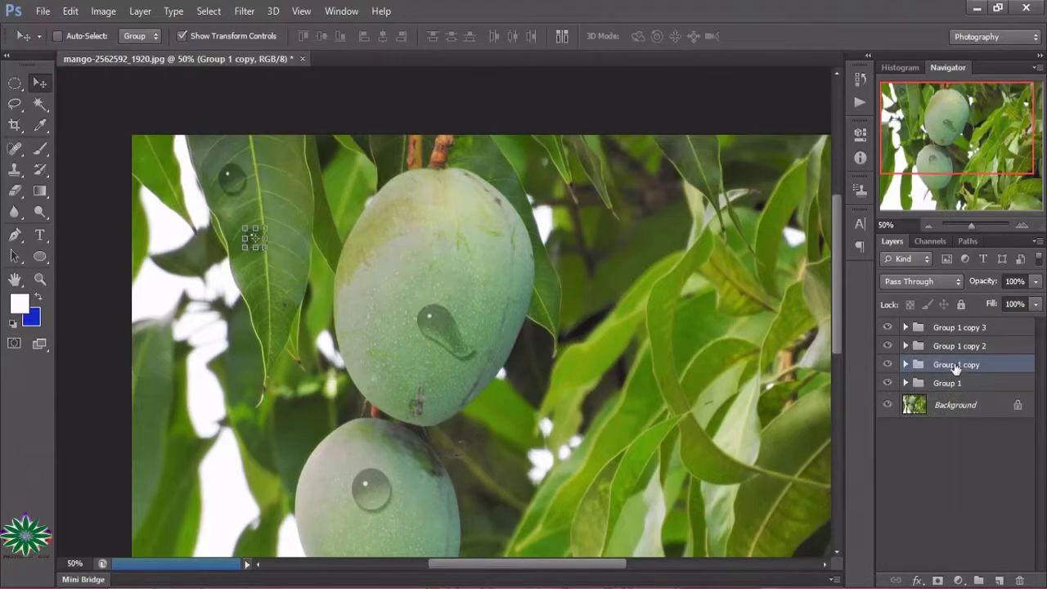
click(905, 364)
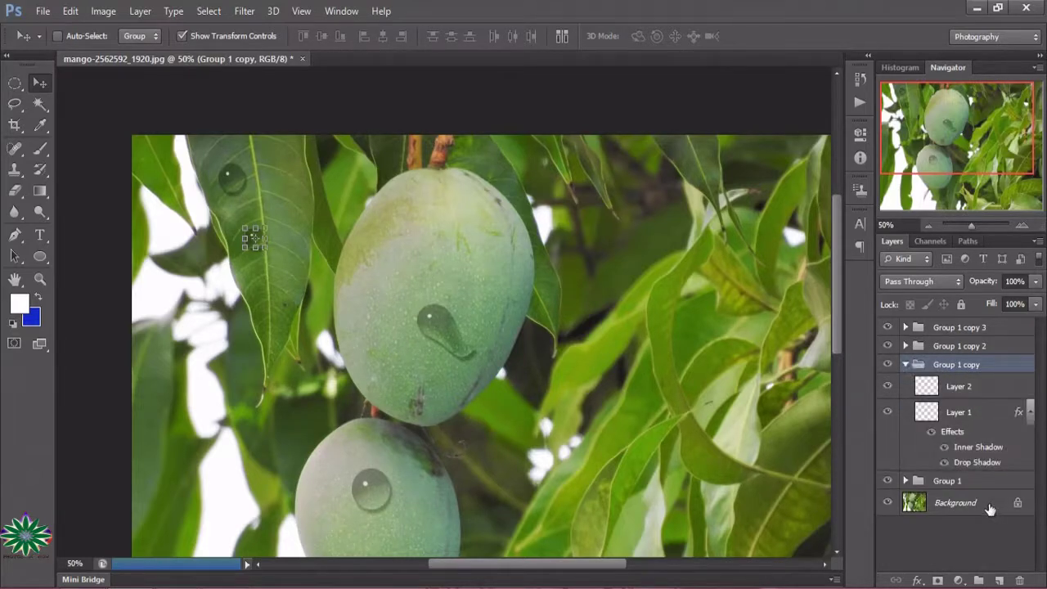
click(927, 414)
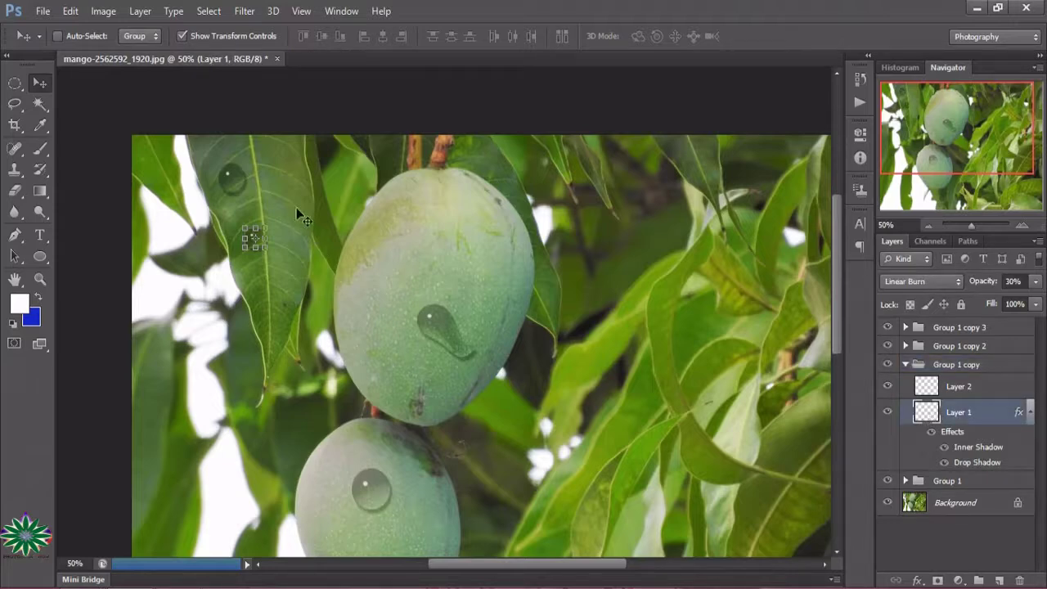
click(245, 11)
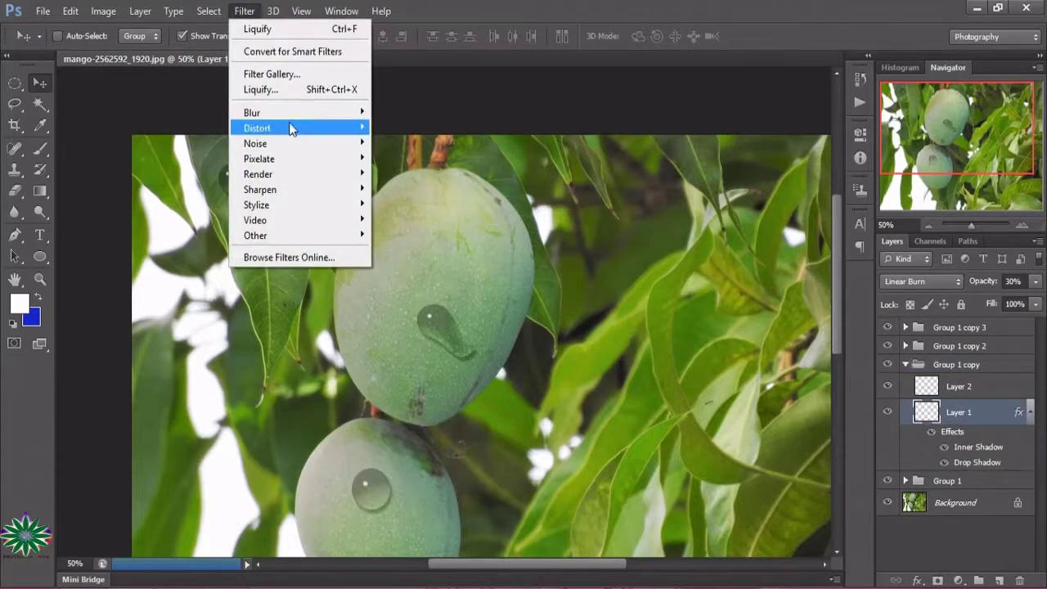
click(281, 88)
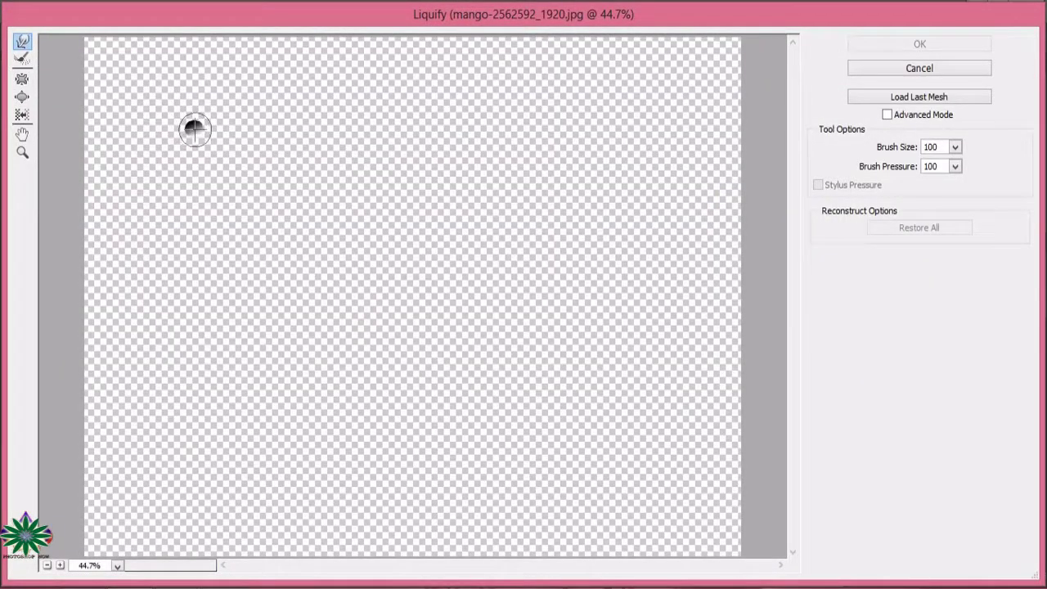
drag(194, 128, 216, 156)
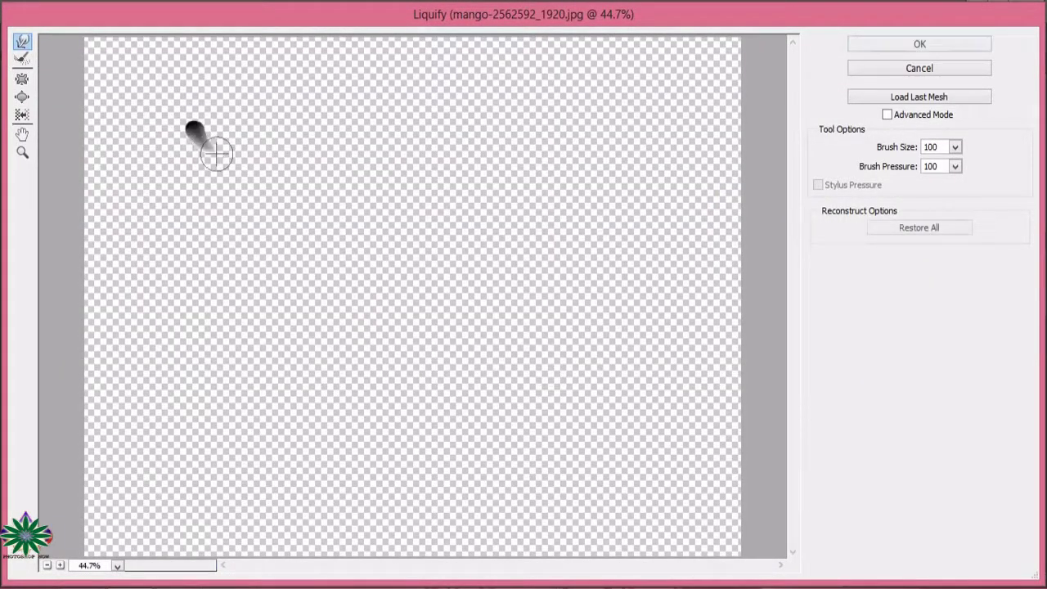
click(956, 51)
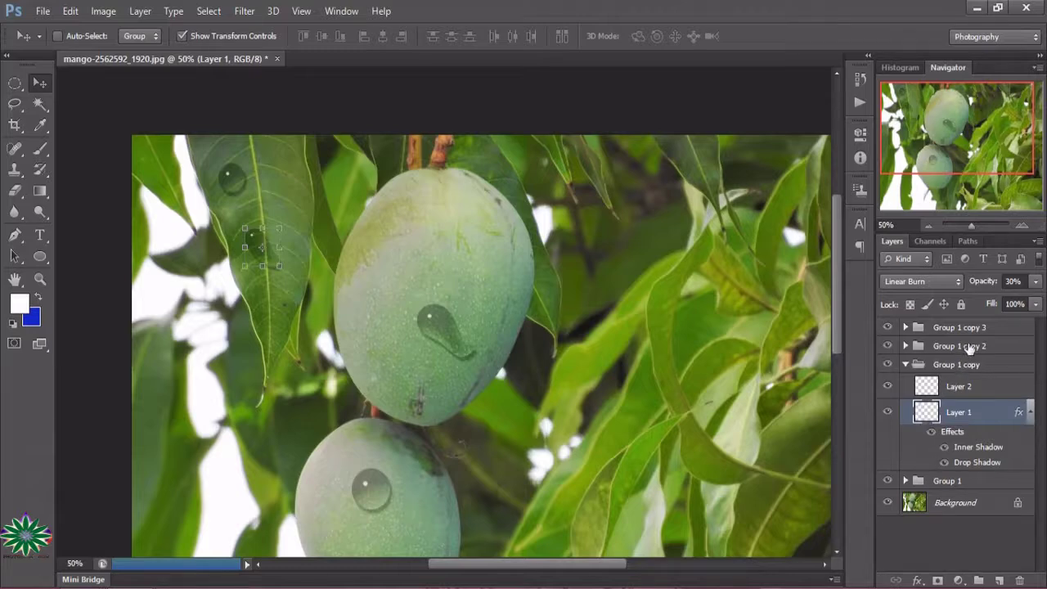
Liquify Layer 1 of Group 1 with Forward Warp, giving the top leaf droplet a teardrop tail.
click(905, 365)
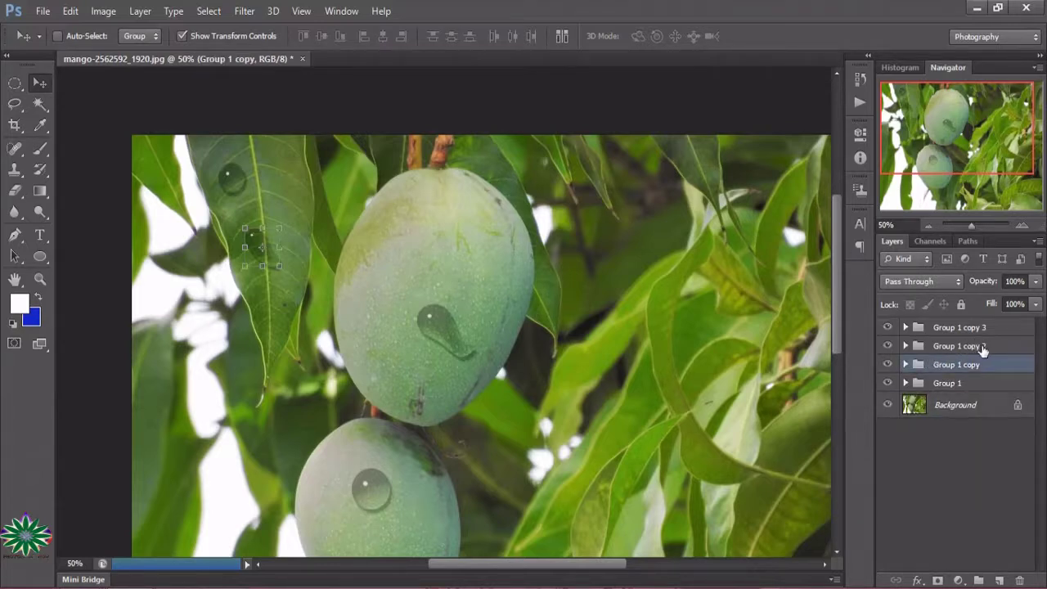
click(947, 385)
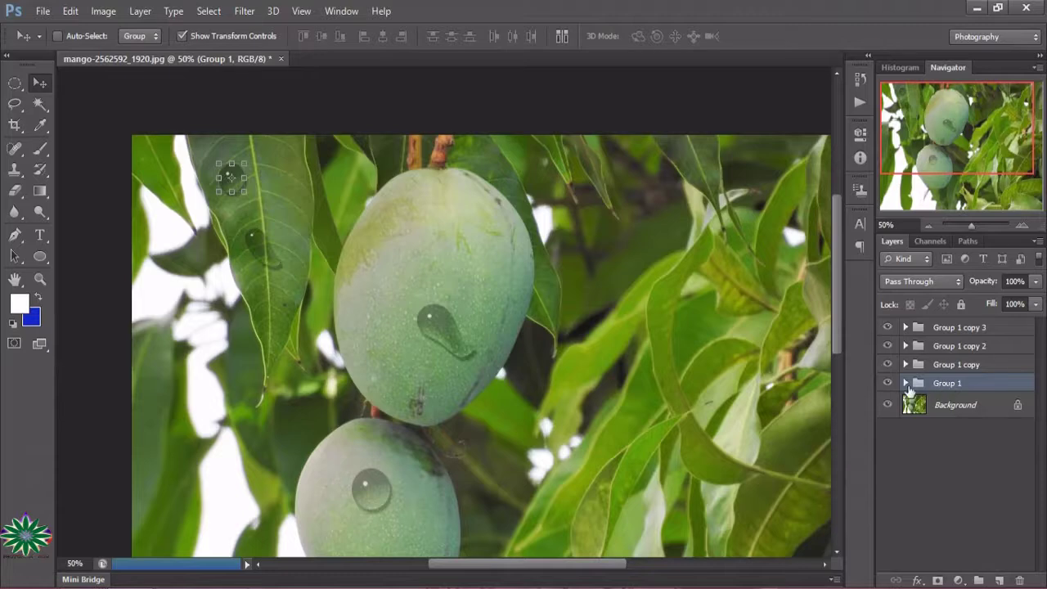
click(906, 383)
click(957, 430)
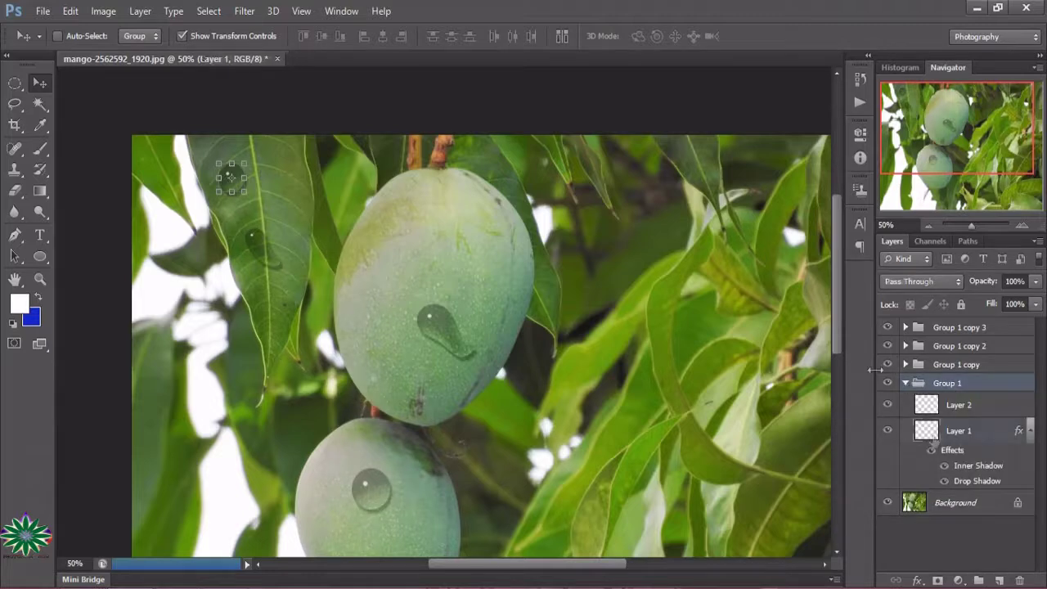
click(244, 10)
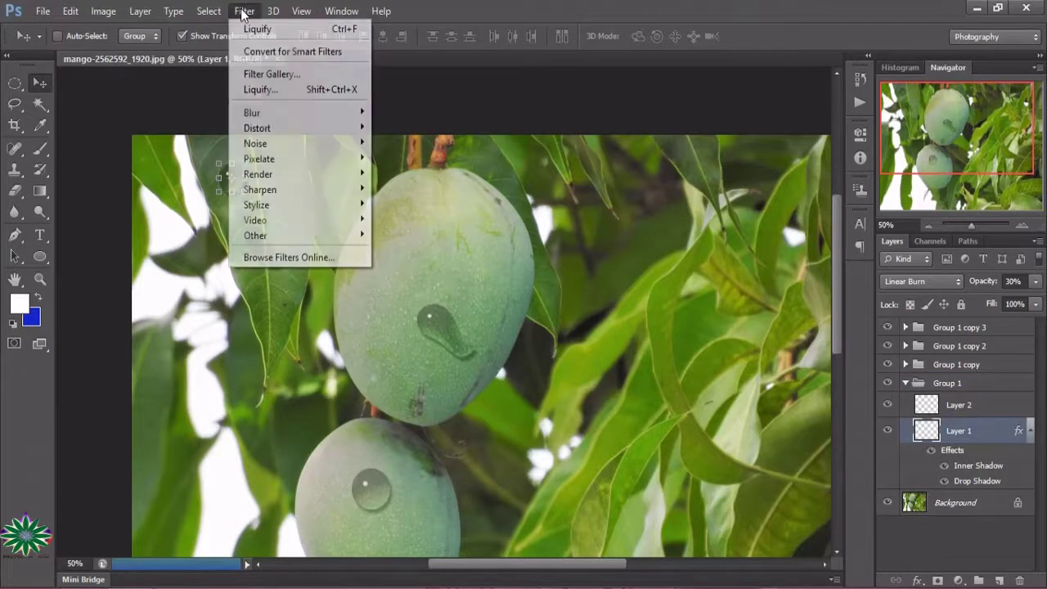
click(272, 88)
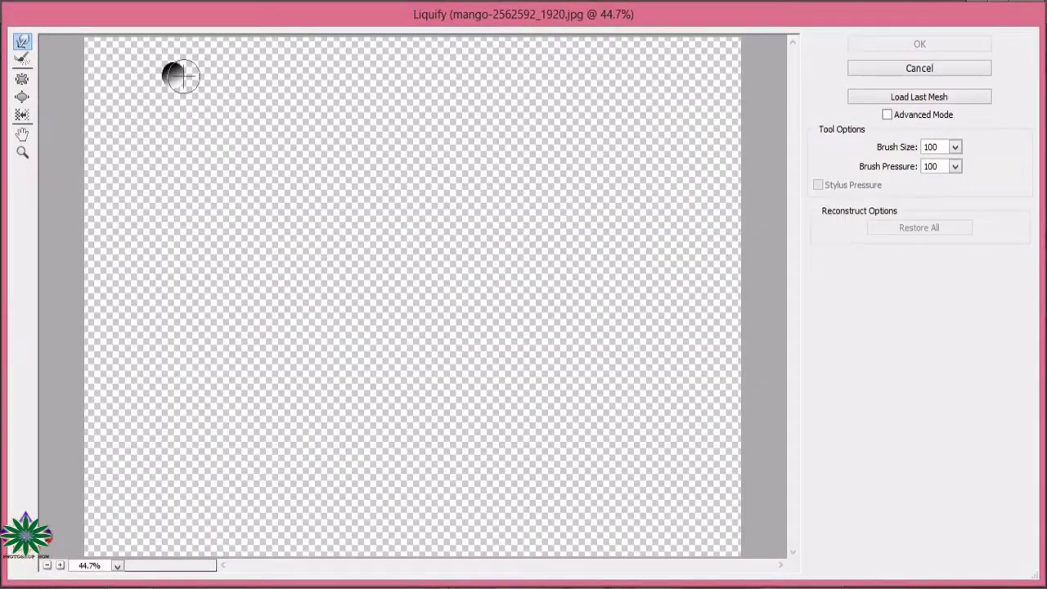
drag(181, 76, 199, 81)
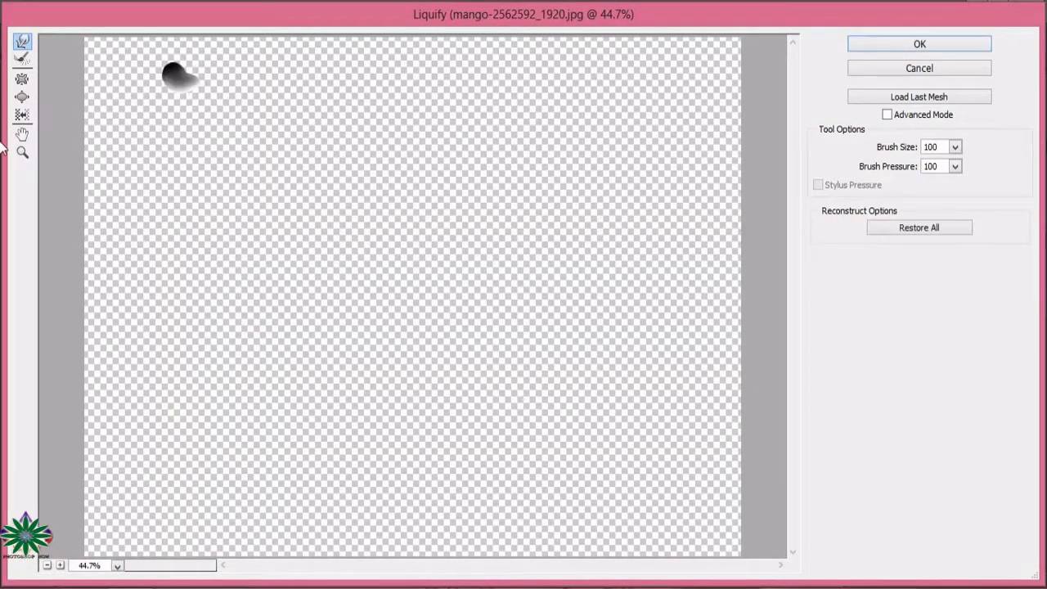
click(921, 49)
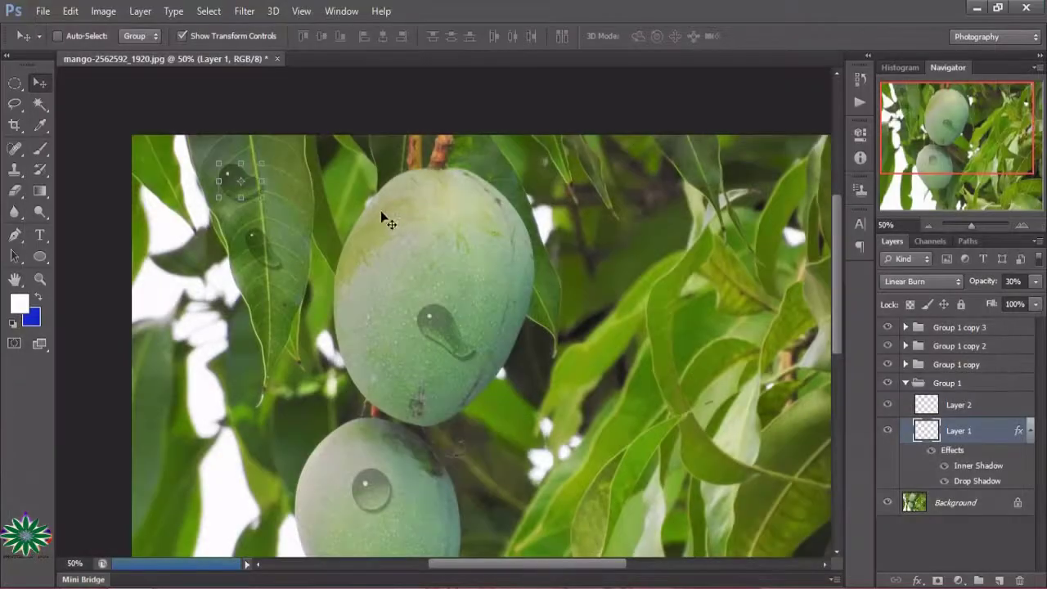